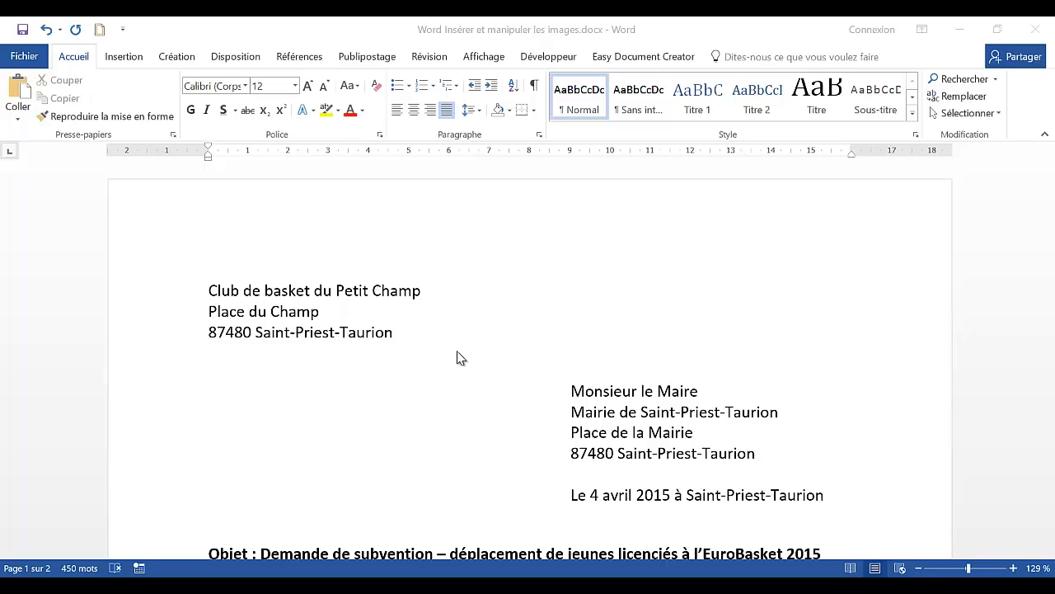
In the Nouveau dossier folder, extract "Word Insérer et manipuler les images.zip" directly into the current folder.
scroll(460, 357, down, 3)
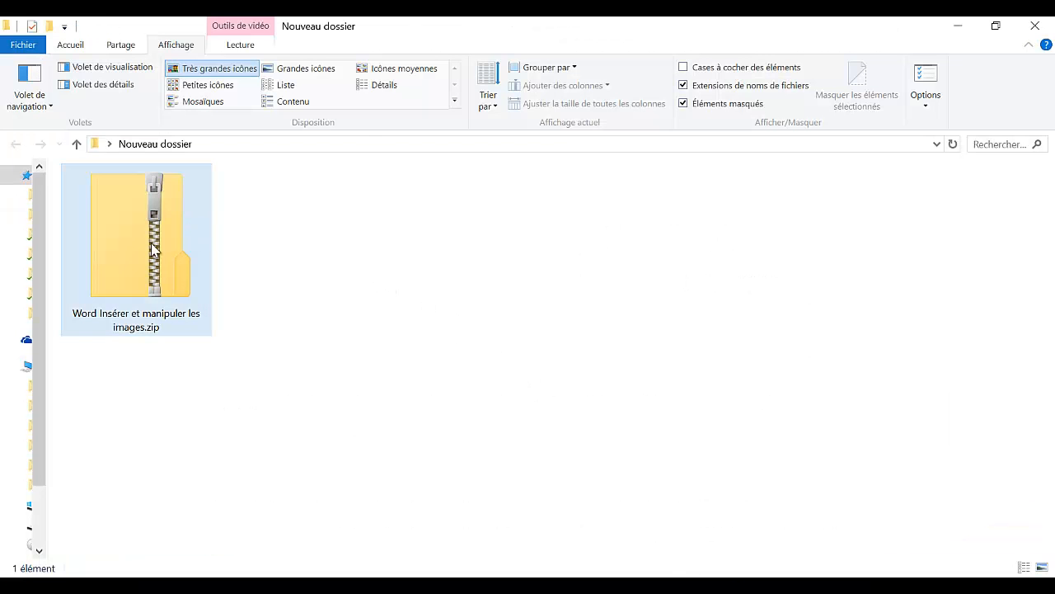
mouse_move(83, 328)
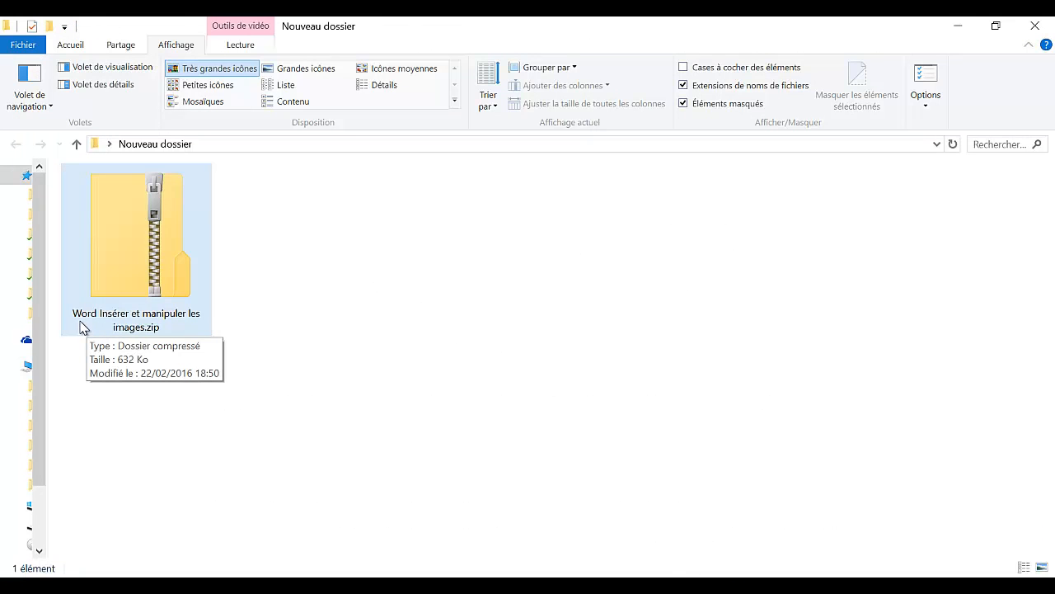
right_click(158, 337)
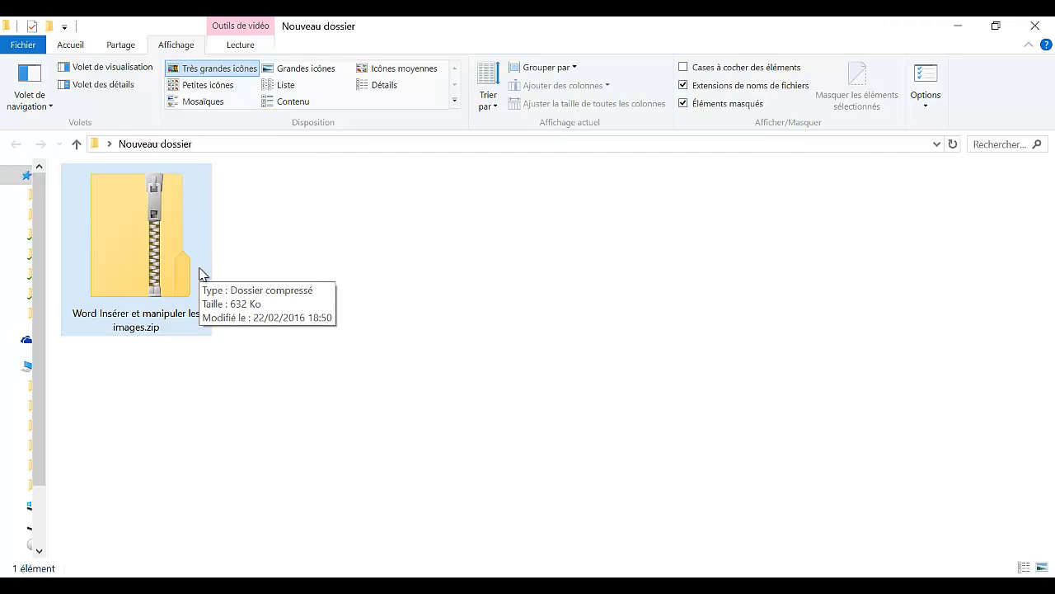
click(288, 278)
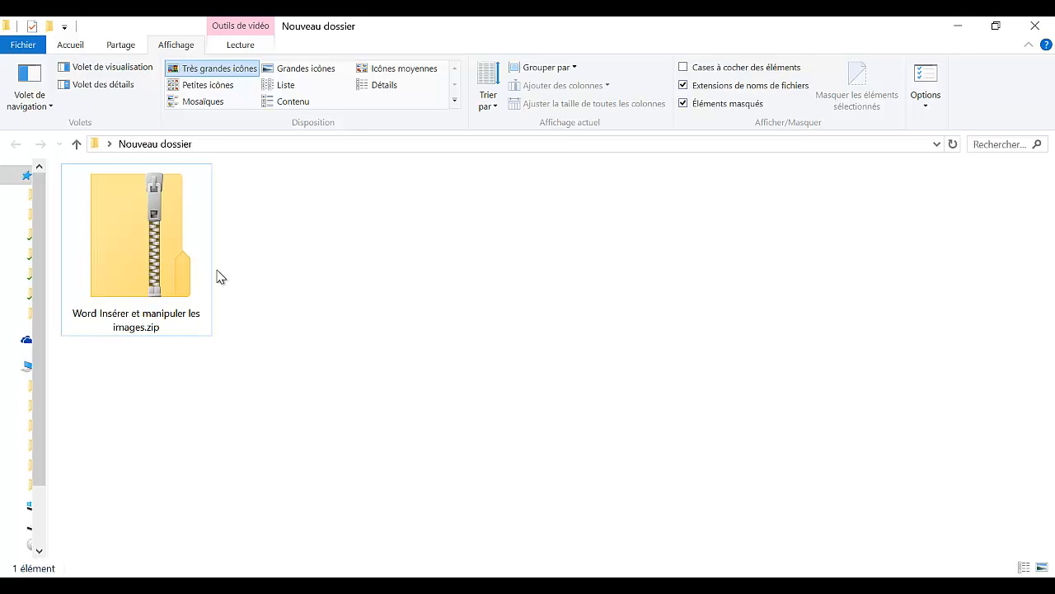
click(157, 233)
mouse_move(148, 227)
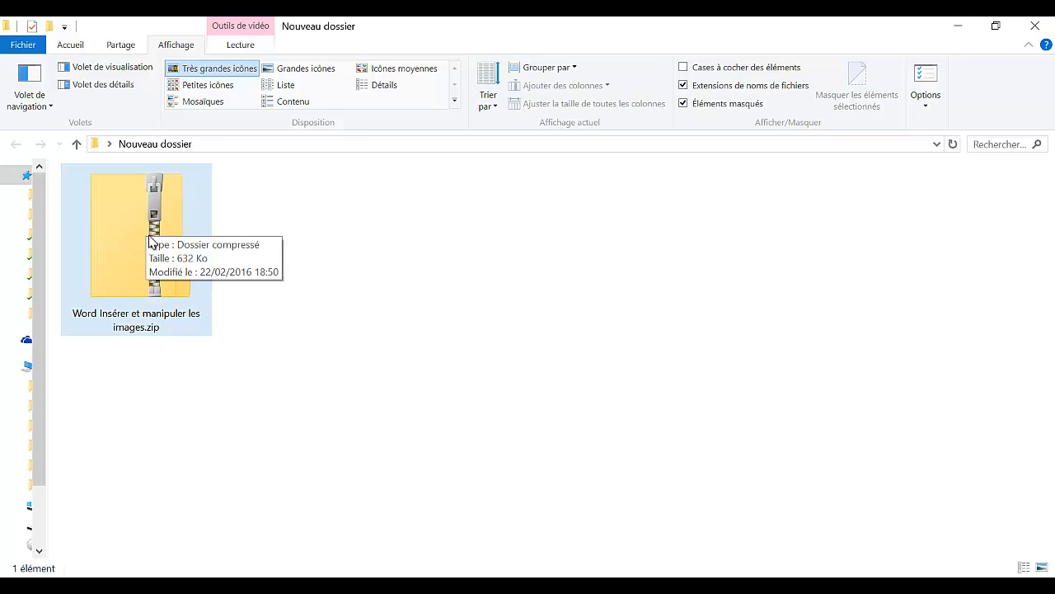
click(301, 259)
click(165, 258)
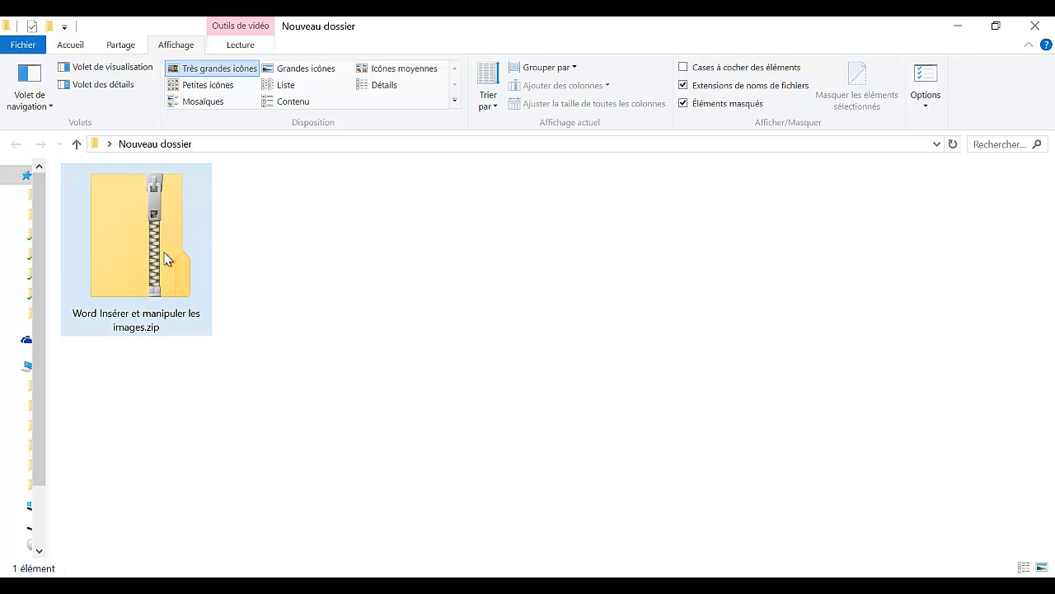
mouse_move(165, 247)
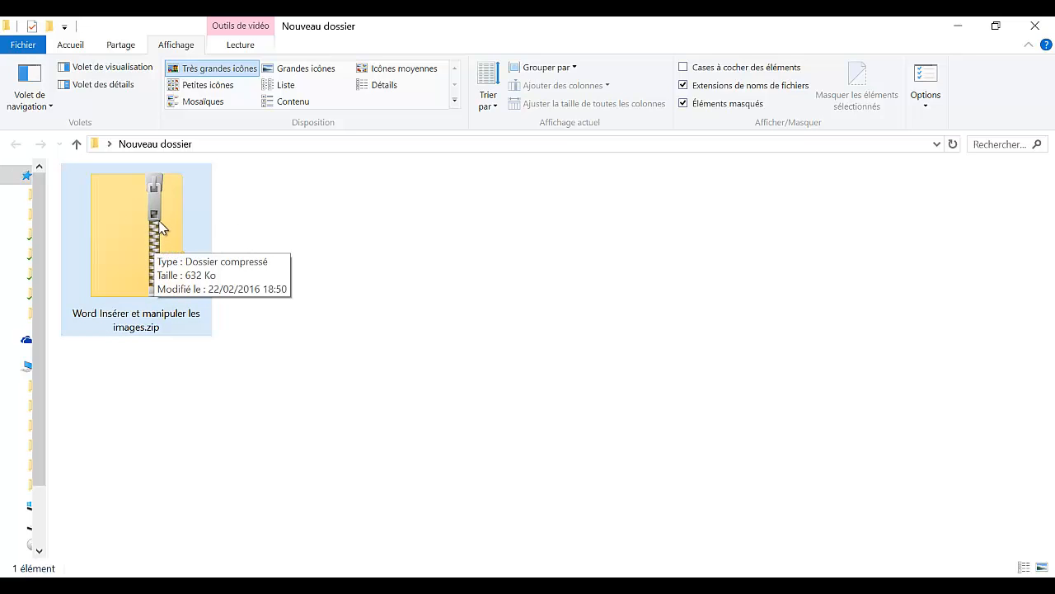
right_click(160, 221)
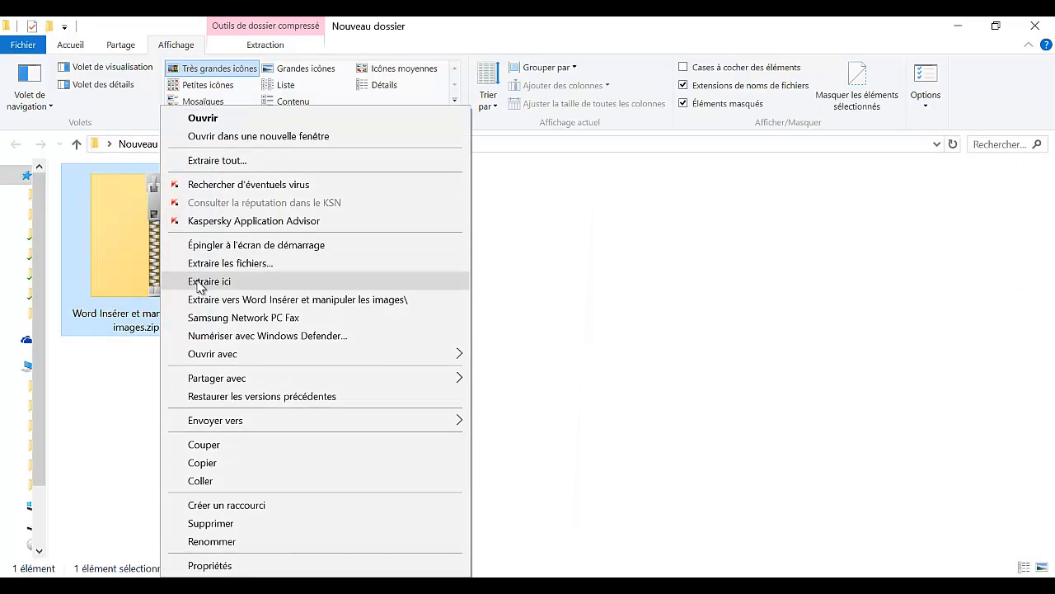
click(198, 282)
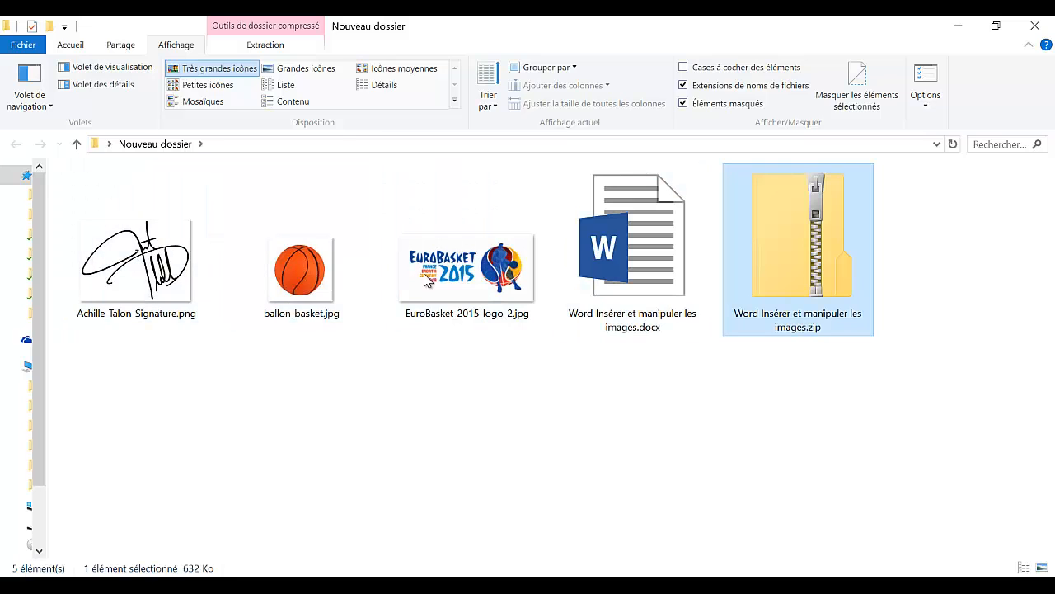
Review the extracted files: the Word document, the EuroBasket logo, the basketball picture and the signature image.
click(605, 262)
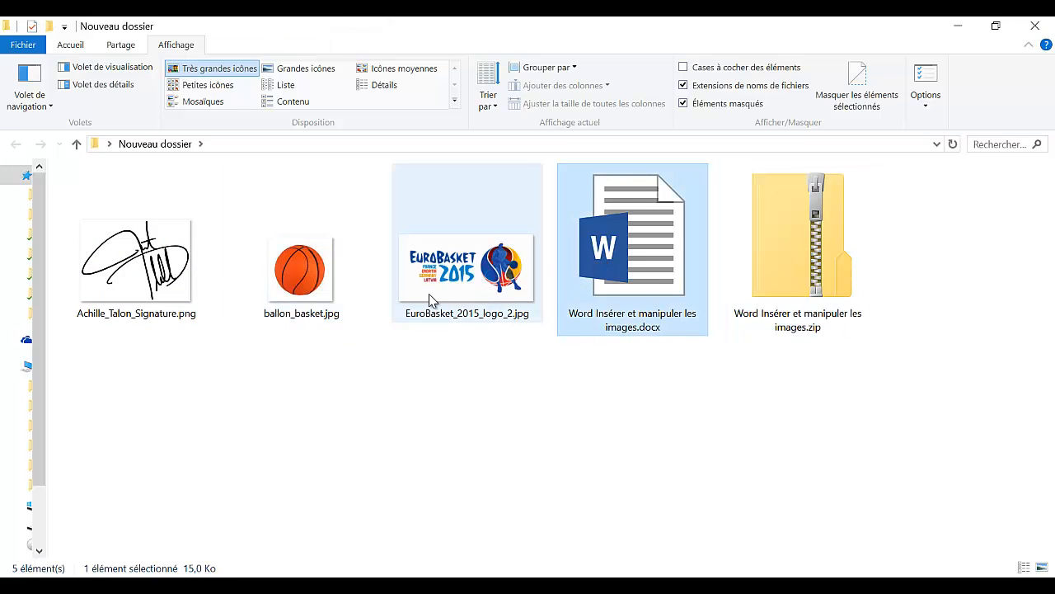
click(454, 280)
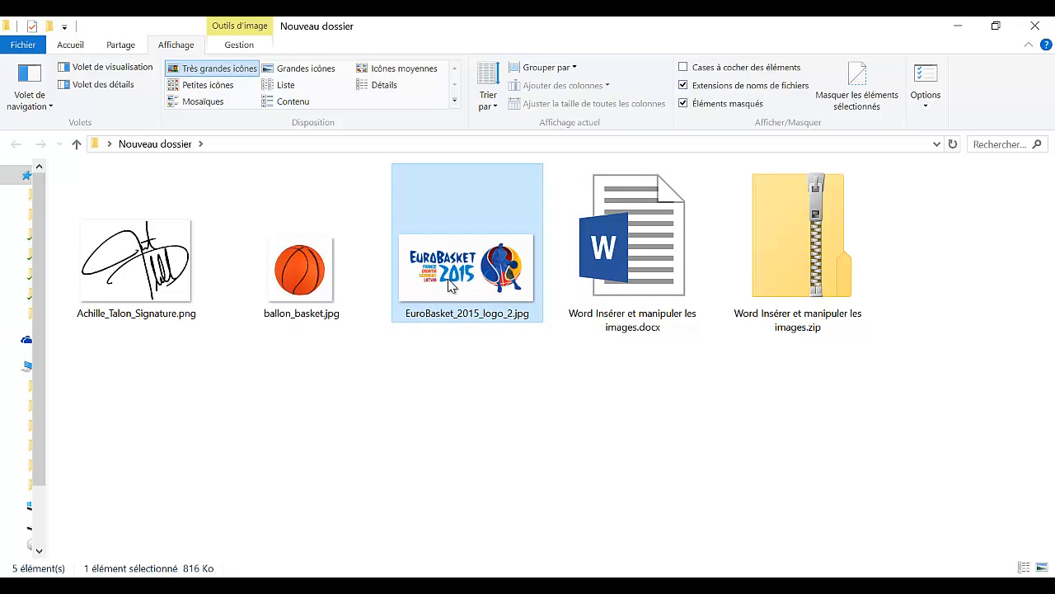
click(301, 275)
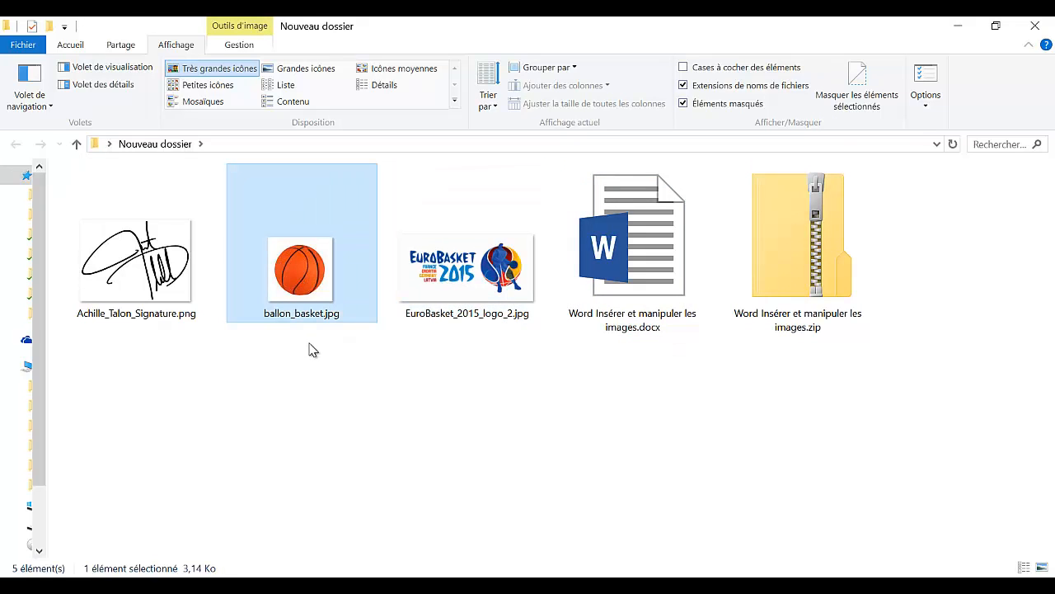
click(178, 272)
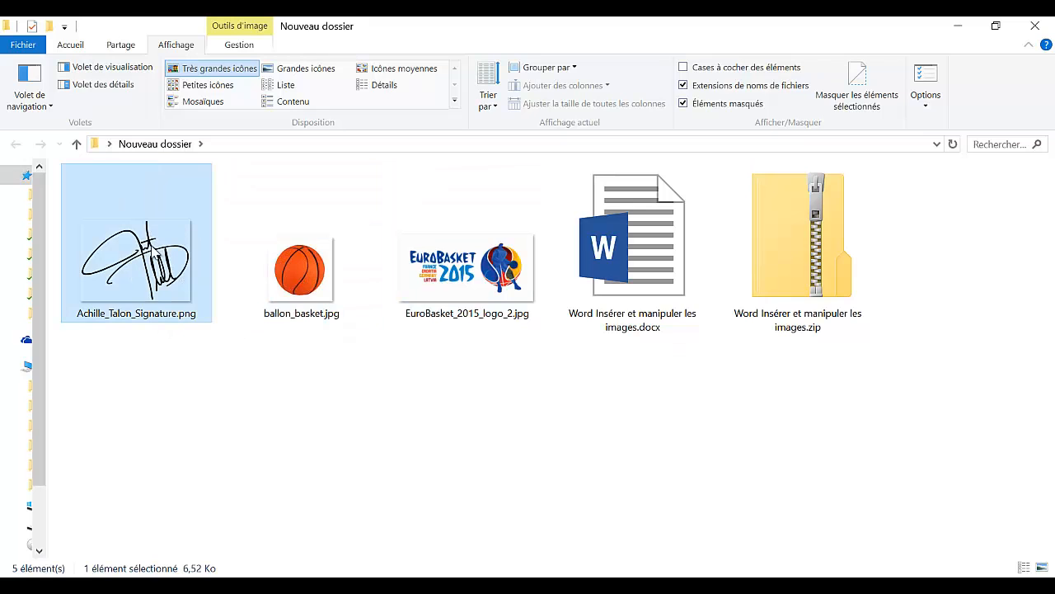
mouse_move(170, 307)
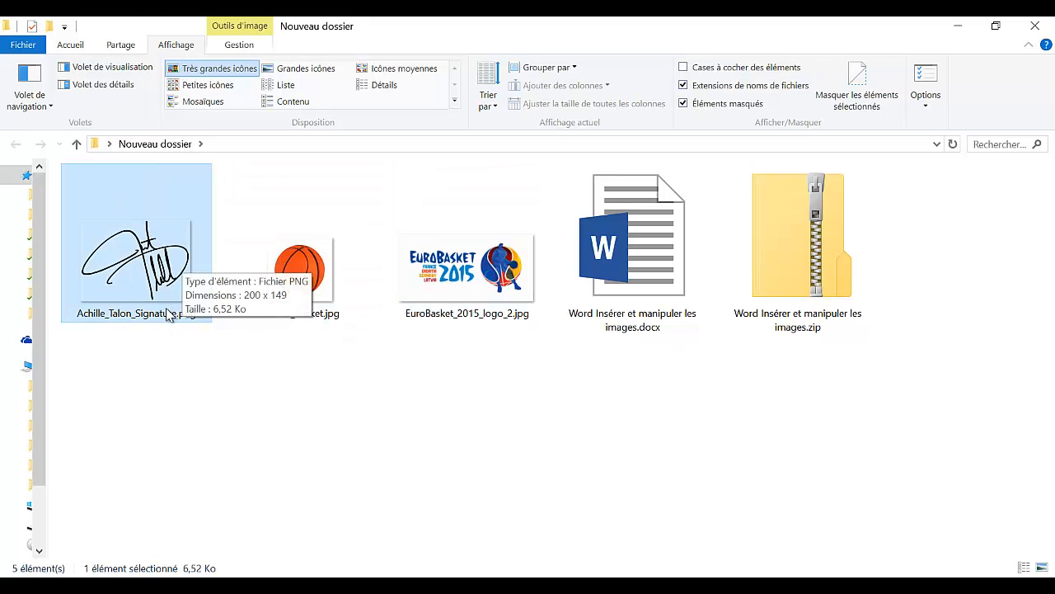
Switch to the Word letter and place the insertion point on the empty line below "Président" at its end.
click(709, 397)
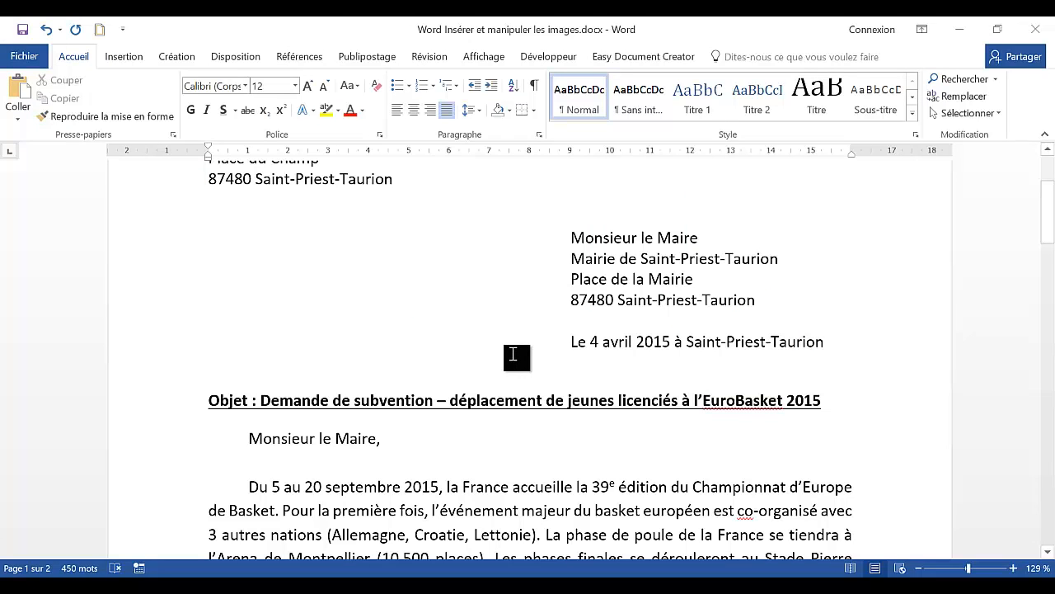
scroll(513, 356, up, 3)
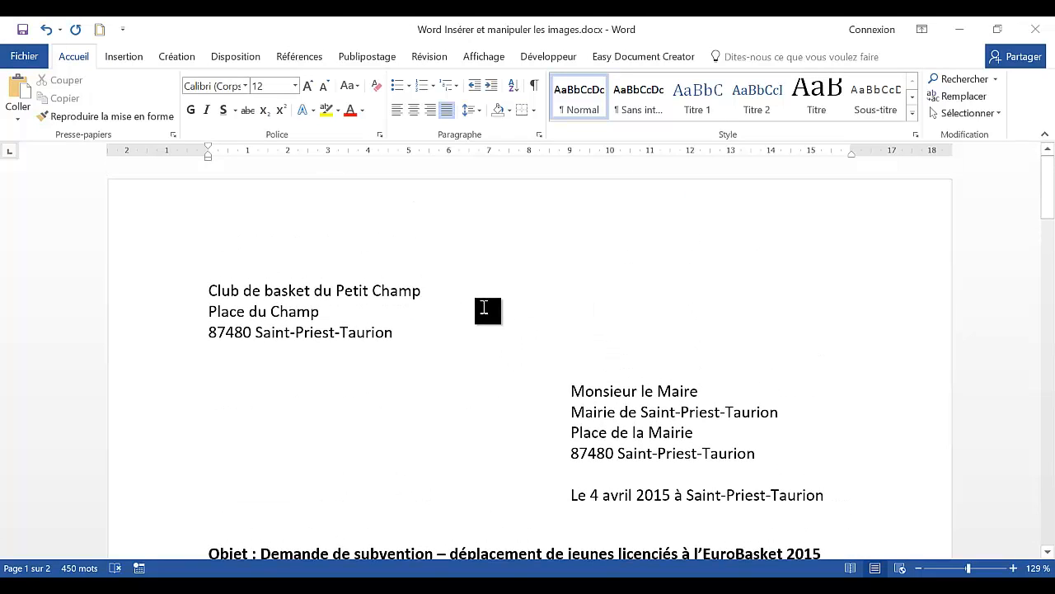
scroll(484, 307, down, 9)
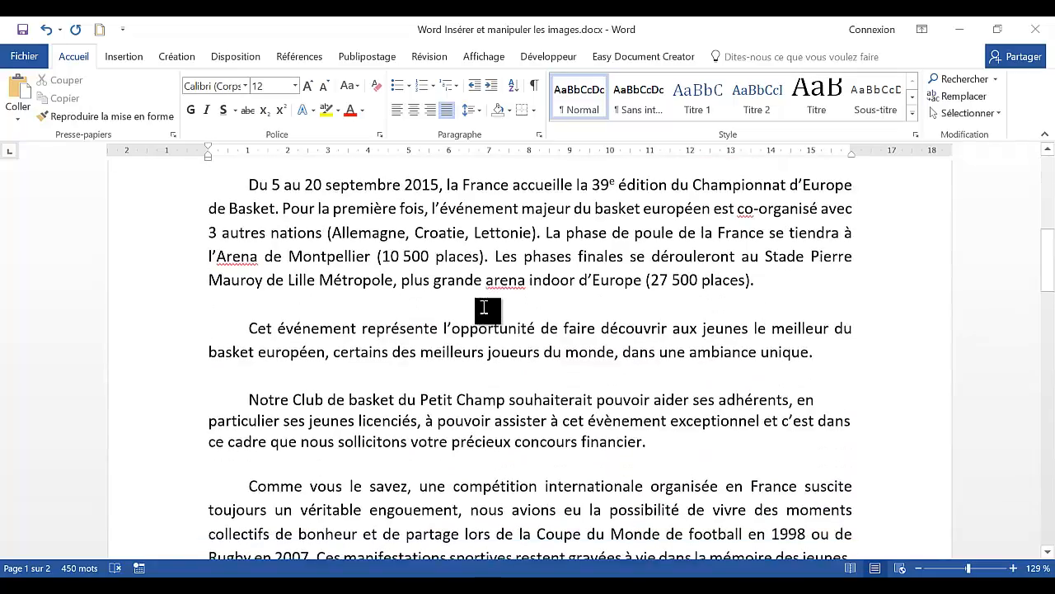
scroll(481, 307, down, 20)
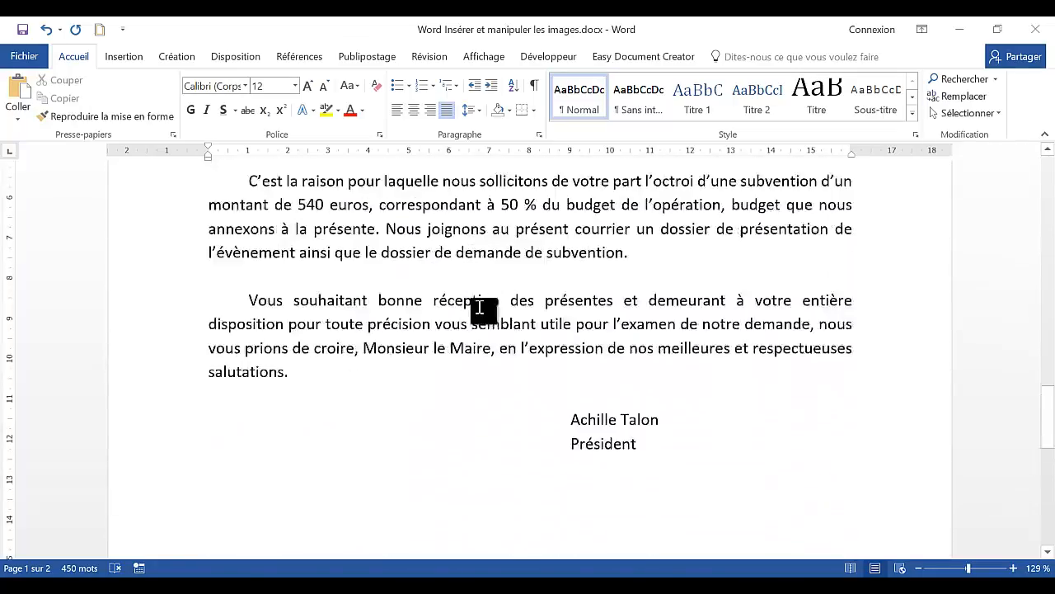
scroll(484, 308, up, 6)
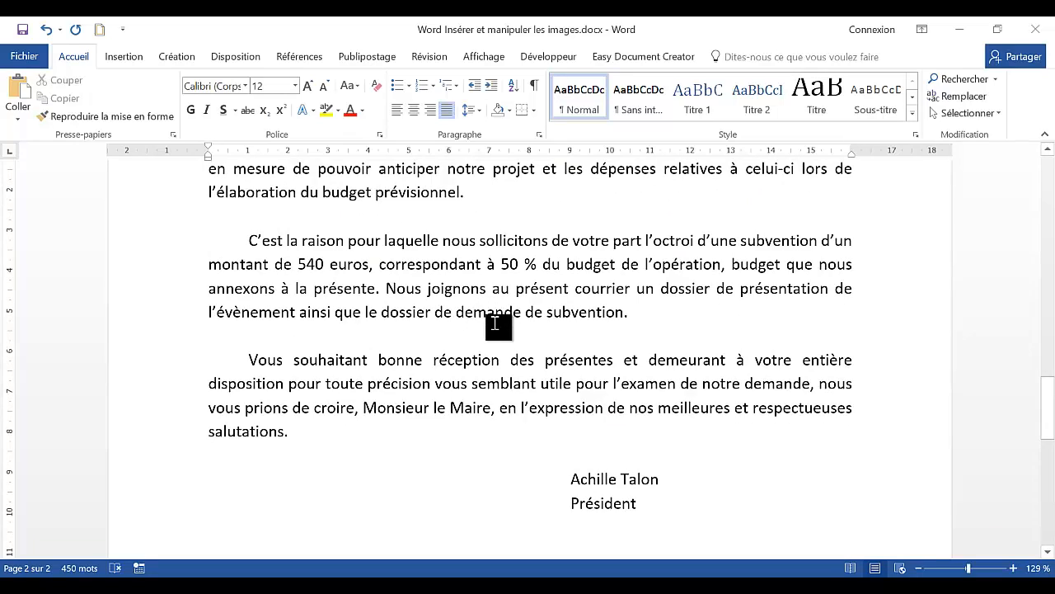
scroll(495, 323, down, 2)
scroll(495, 323, down, 1)
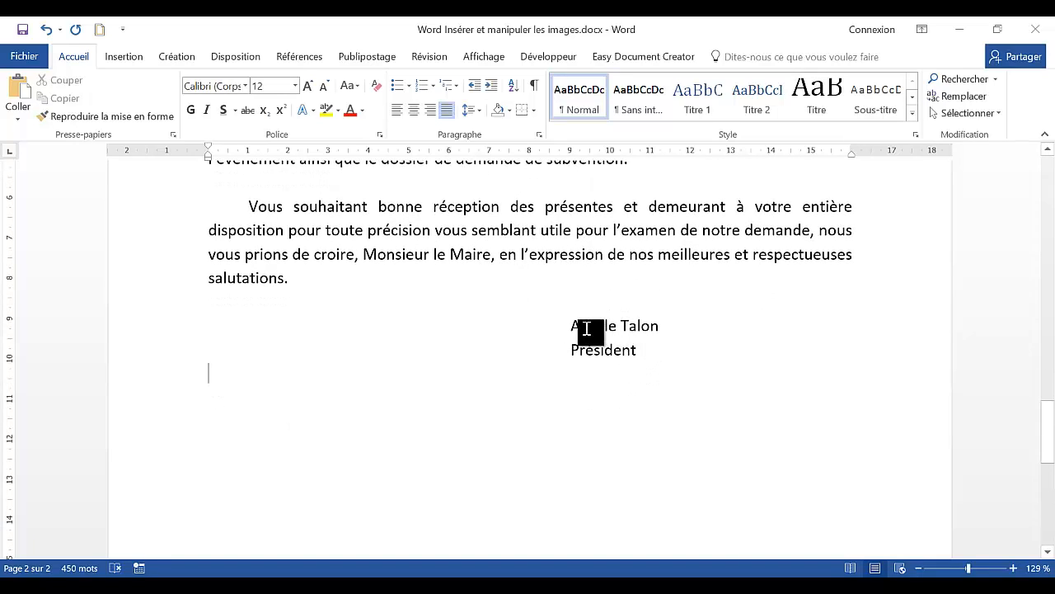
click(664, 343)
key(Return)
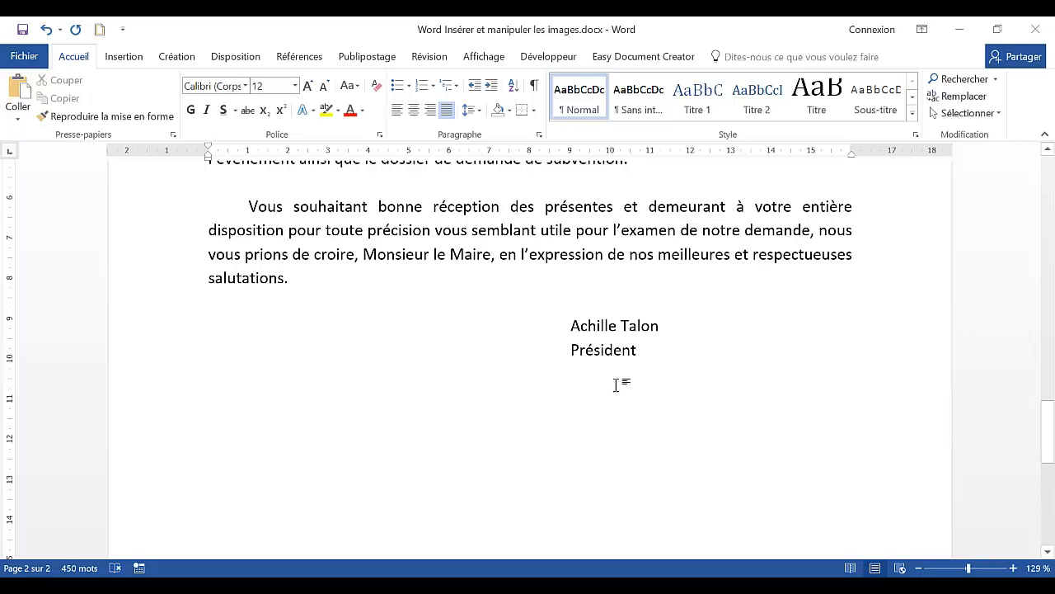
Insert the signature PNG image from the Nouveau dossier folder at the insertion point.
click(126, 59)
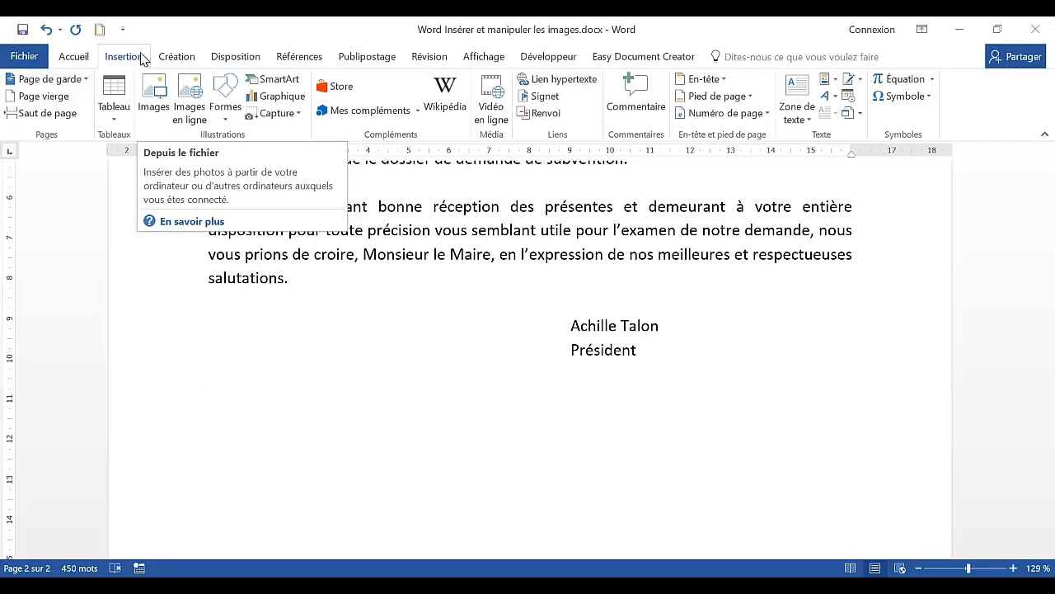
click(153, 99)
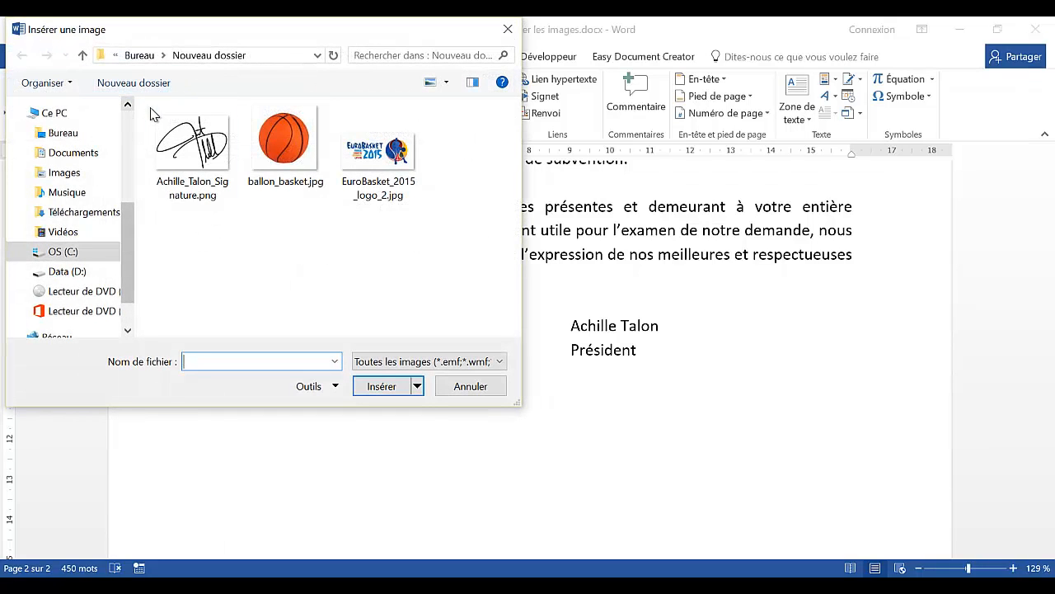
drag(219, 31, 373, 98)
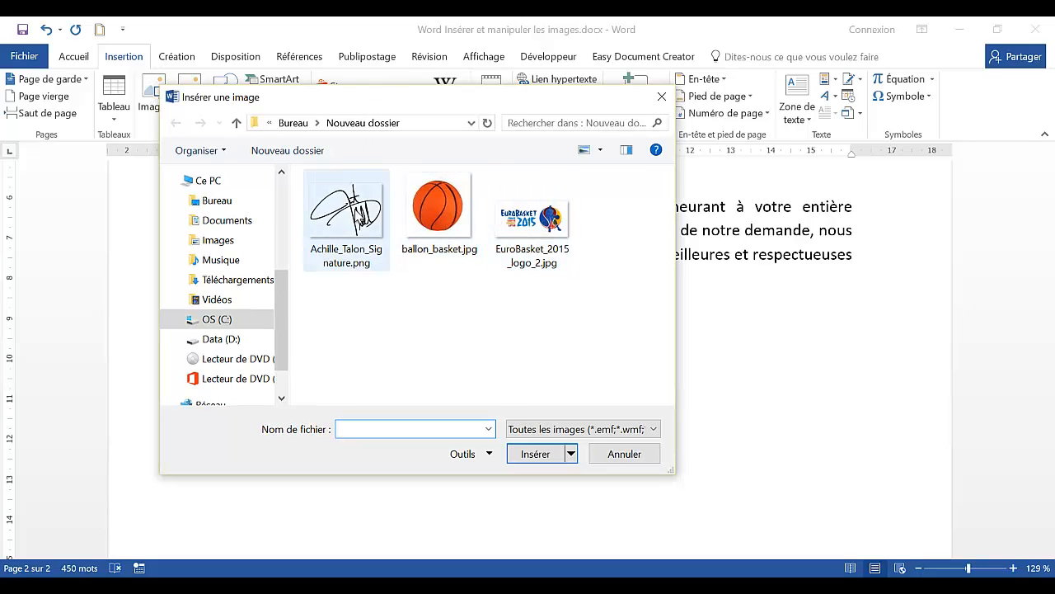
click(341, 225)
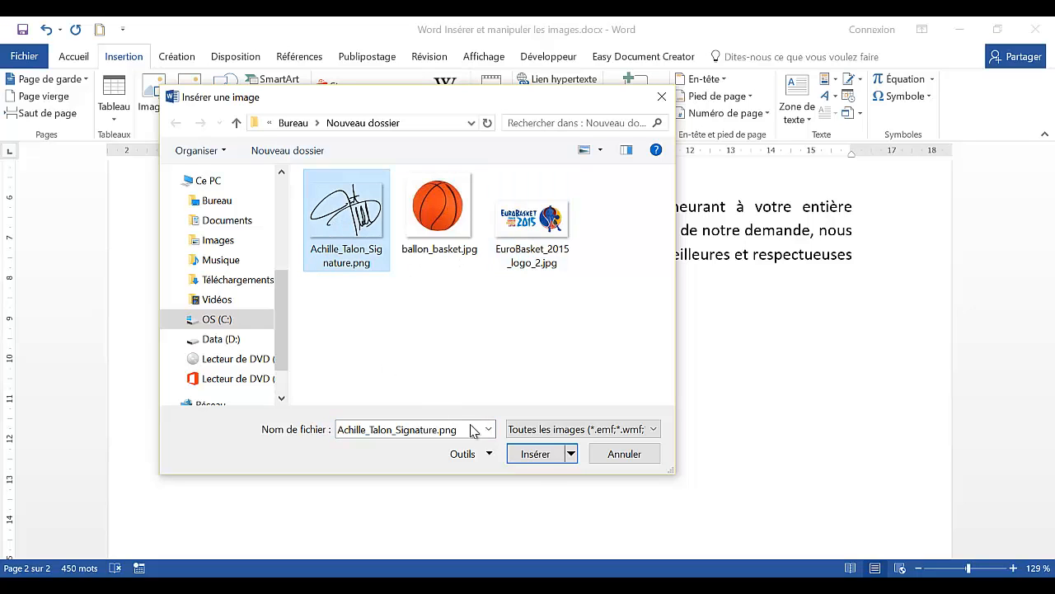
click(537, 454)
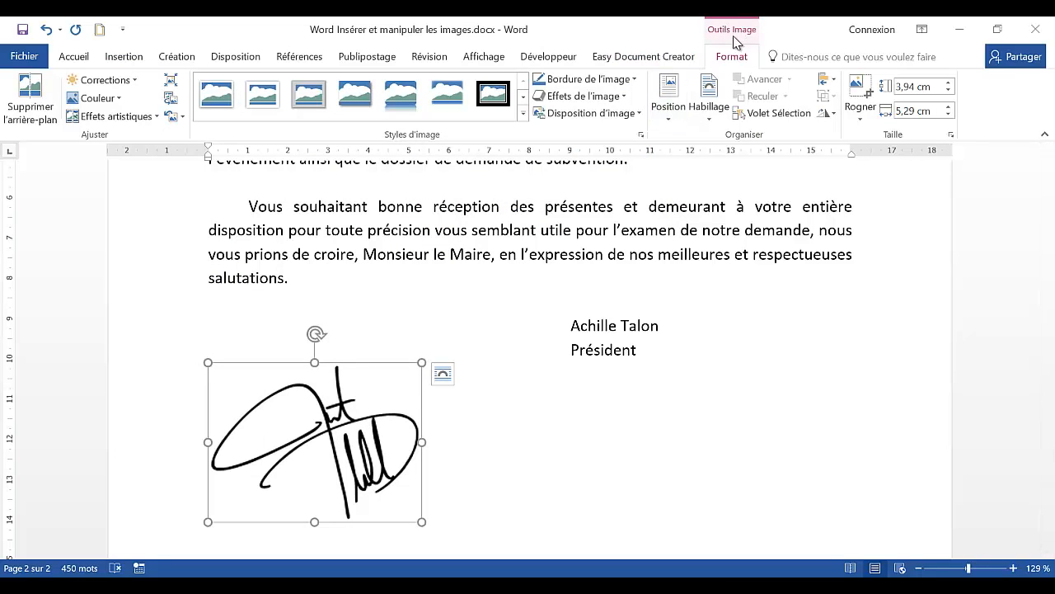
Select the signature image and shrink it proportionally to about 2.4 cm high and 3.22 cm wide.
click(398, 223)
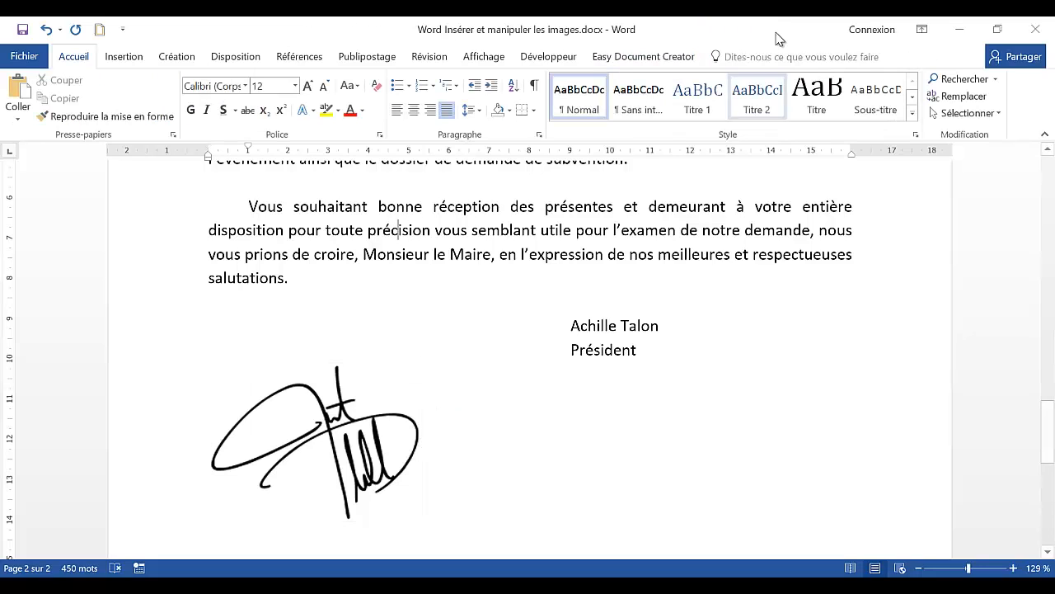
click(354, 418)
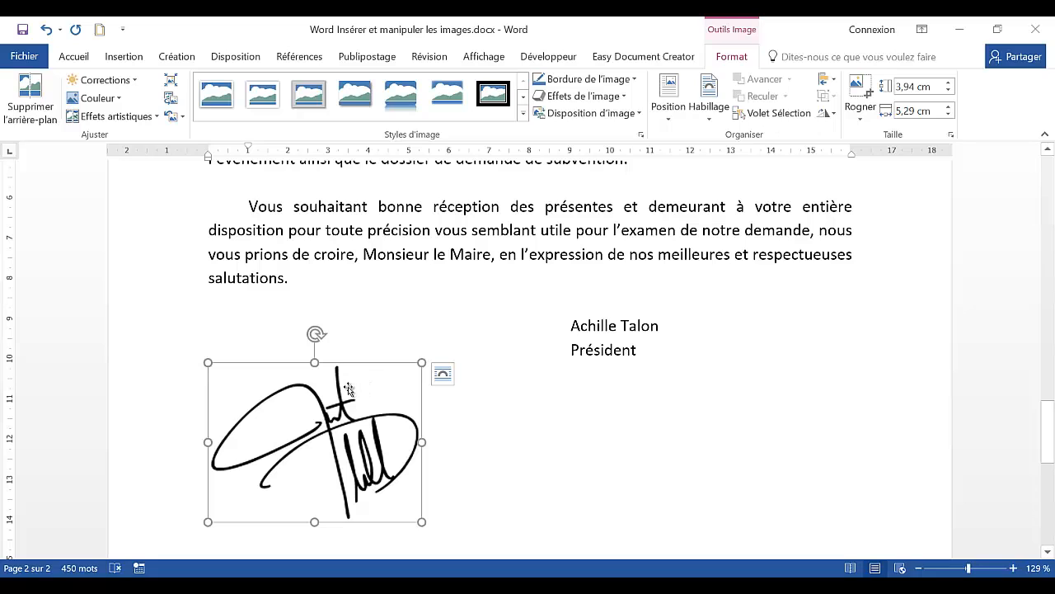
mouse_move(420, 521)
mouse_down()
mouse_move(322, 454)
mouse_move(367, 489)
mouse_move(330, 438)
mouse_move(356, 469)
mouse_move(338, 456)
mouse_up()
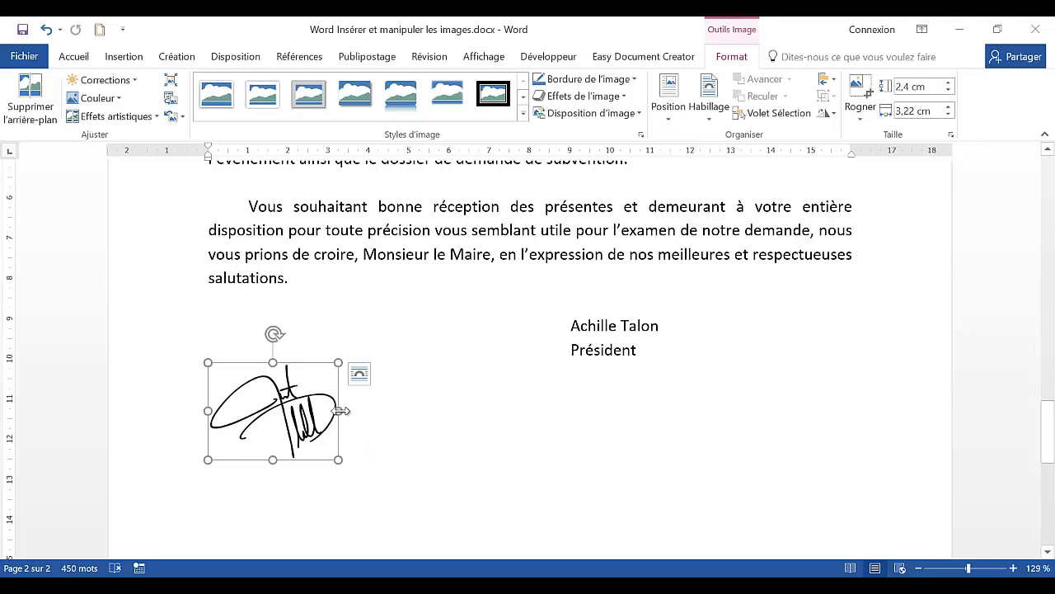
Stretch the signature image to about 7.69 cm wide, undo the stretch, and try to move the image below "Président".
drag(340, 412, 517, 413)
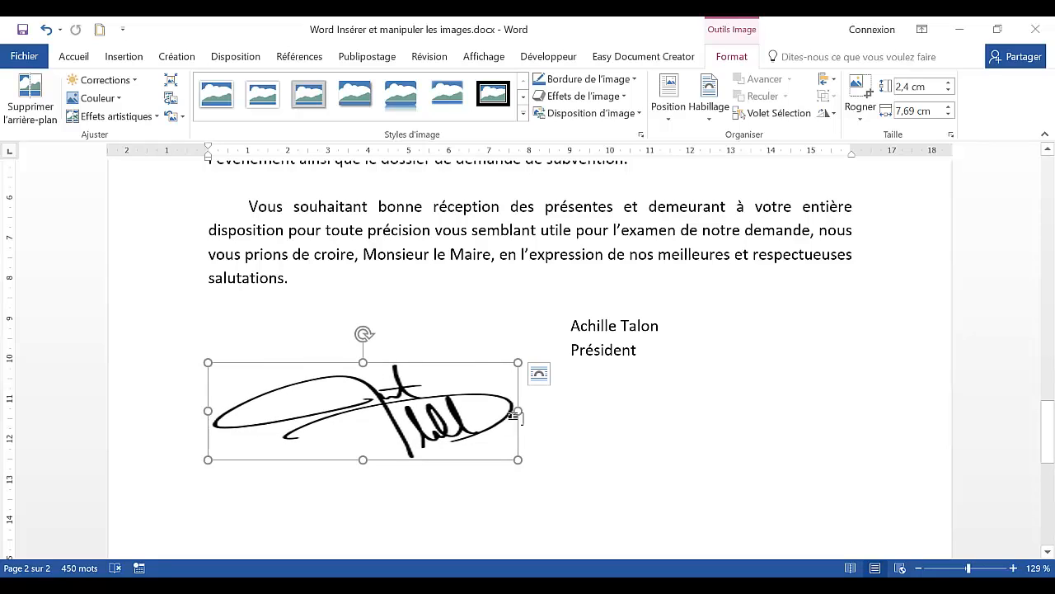
key(ctrl+z)
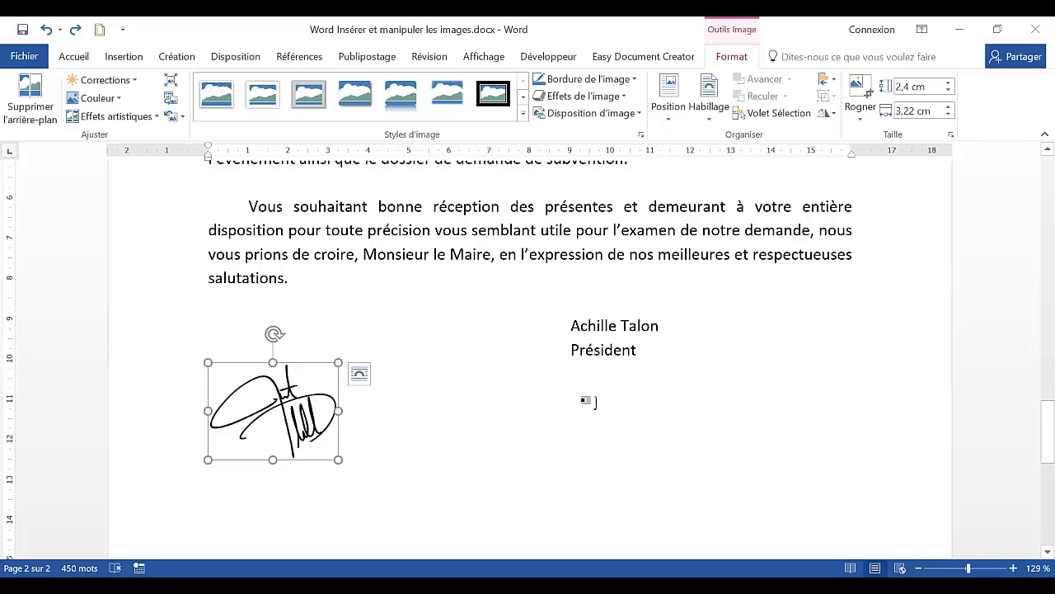
drag(272, 412, 643, 401)
mouse_move(306, 417)
mouse_down()
mouse_move(534, 414)
mouse_move(315, 403)
mouse_up()
Set the signature image's text wrapping to square, moving with the text.
click(360, 378)
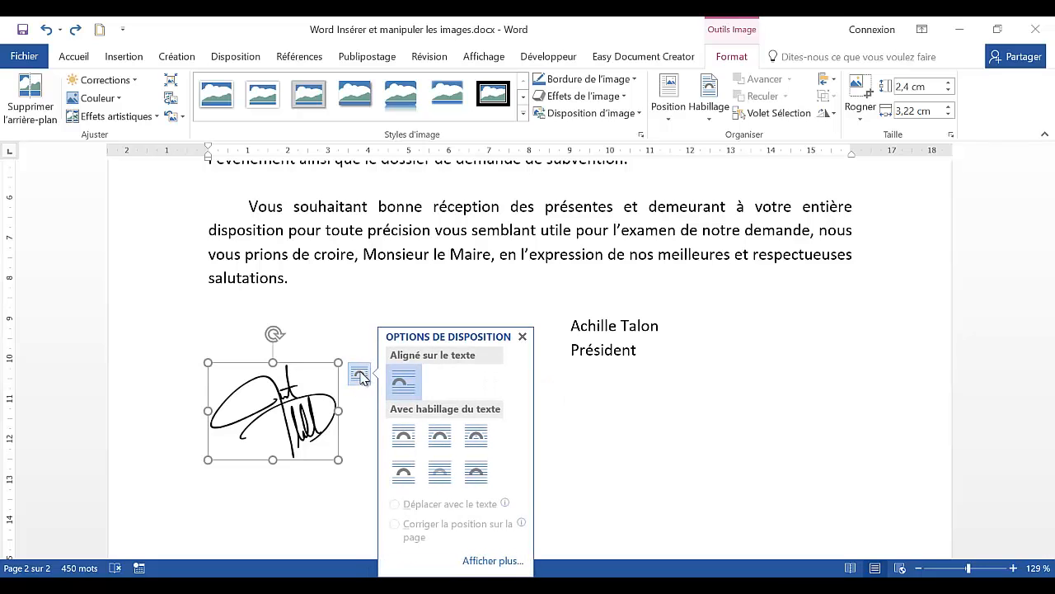
click(338, 450)
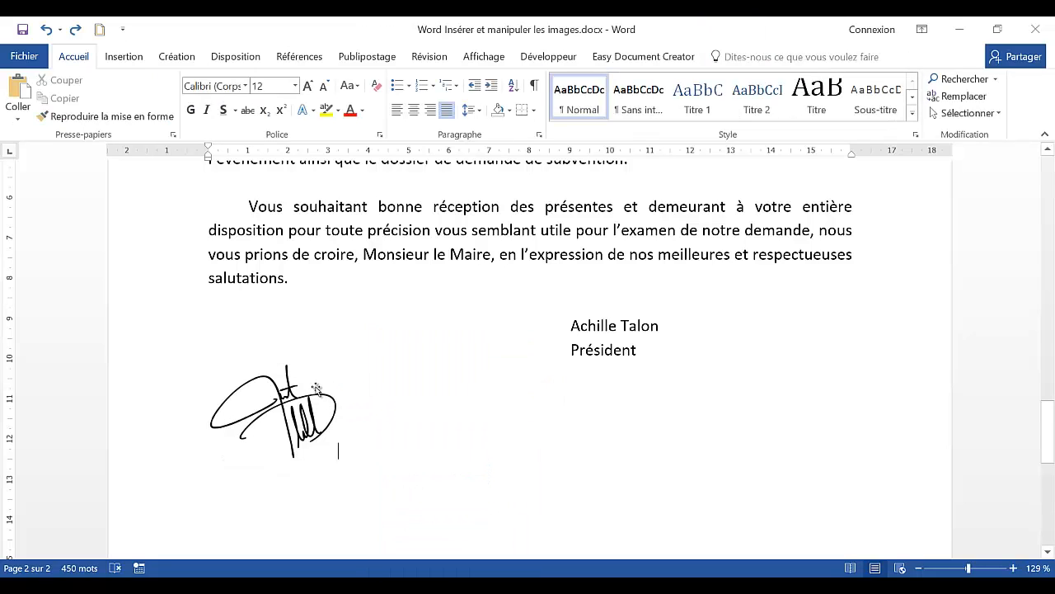
click(313, 401)
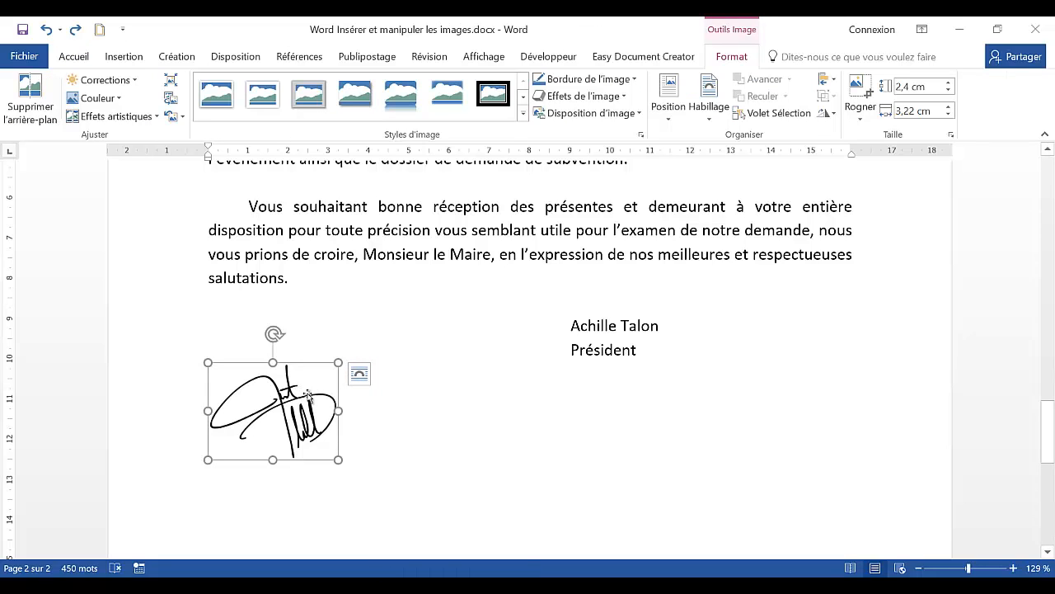
click(361, 376)
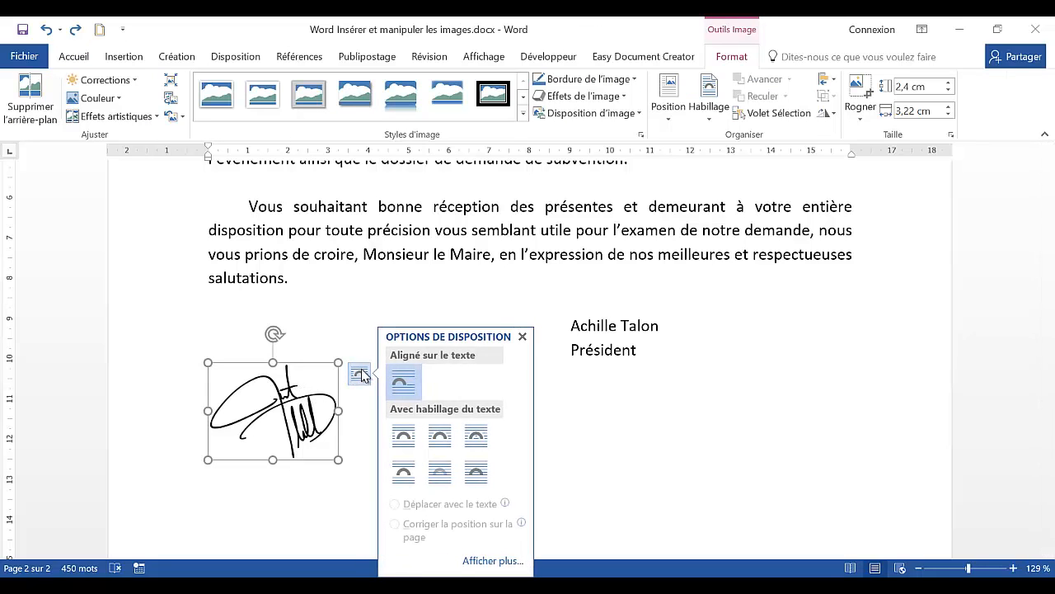
click(402, 437)
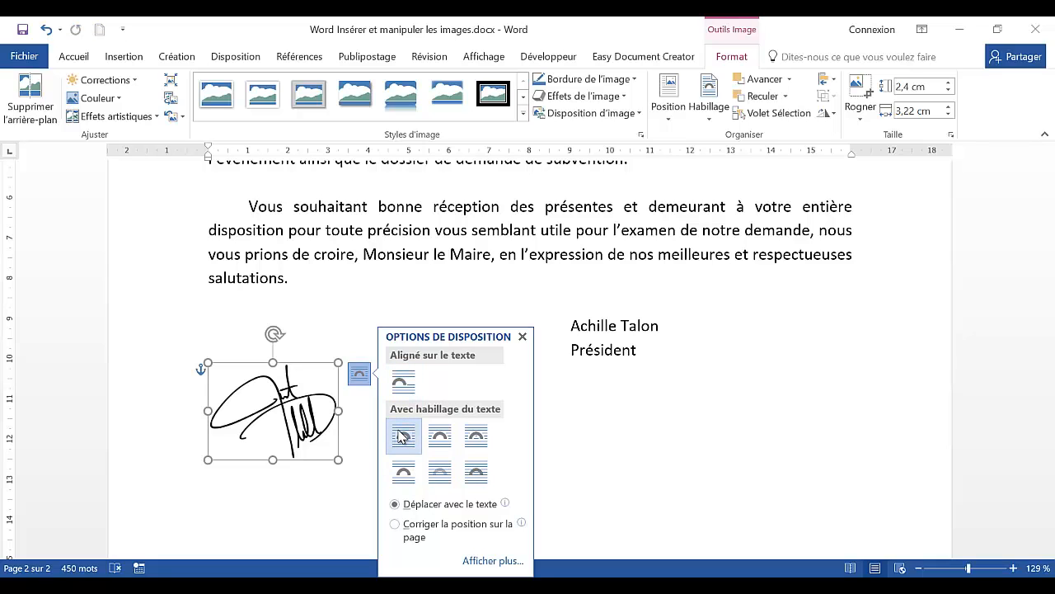
click(347, 340)
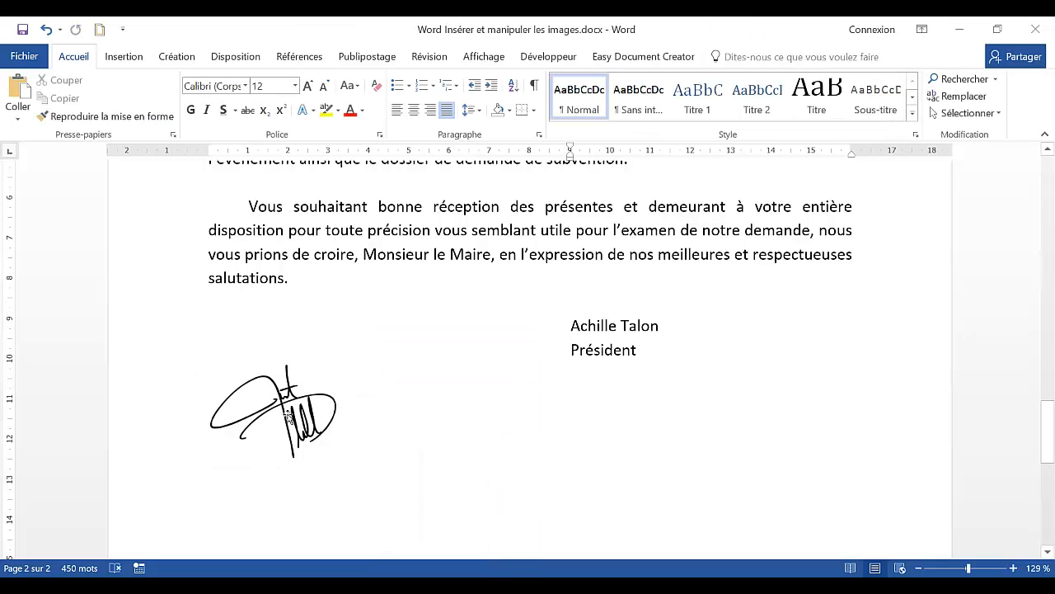
Move the signature image directly below "Président" and shrink it proportionally to about 2.1 cm high and 2.83 cm wide.
mouse_move(290, 417)
mouse_down()
mouse_move(320, 419)
mouse_move(422, 369)
mouse_move(426, 451)
mouse_move(441, 391)
mouse_move(499, 350)
mouse_move(534, 349)
mouse_move(651, 425)
mouse_move(638, 428)
mouse_move(688, 263)
mouse_move(626, 292)
mouse_move(627, 406)
mouse_up()
mouse_move(625, 421)
mouse_down()
mouse_move(626, 437)
mouse_move(637, 356)
mouse_move(632, 435)
mouse_up()
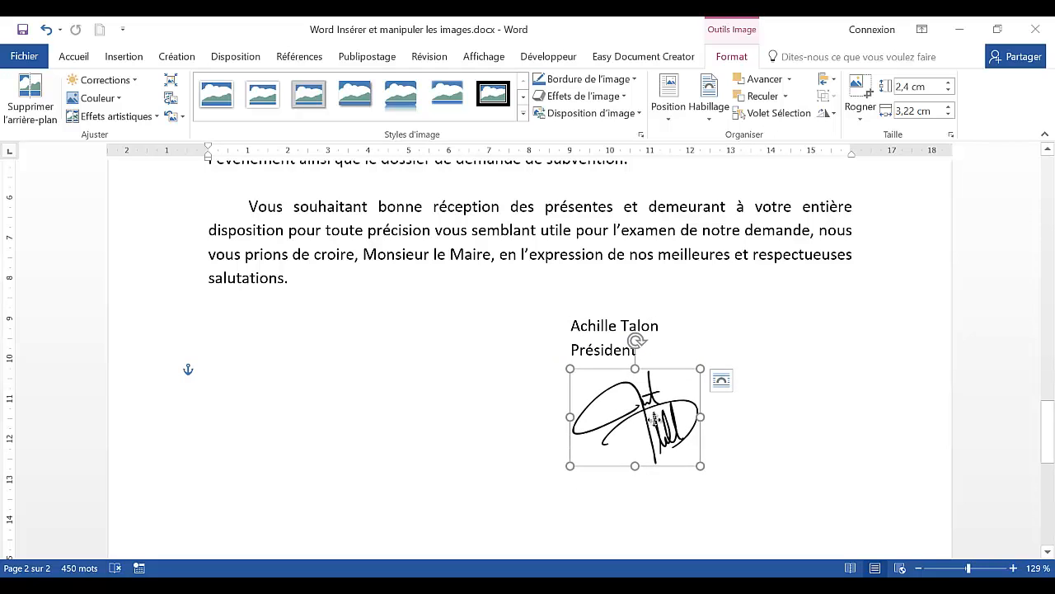
mouse_move(654, 420)
mouse_down()
mouse_move(631, 412)
mouse_move(644, 386)
mouse_move(637, 429)
mouse_move(633, 403)
mouse_up()
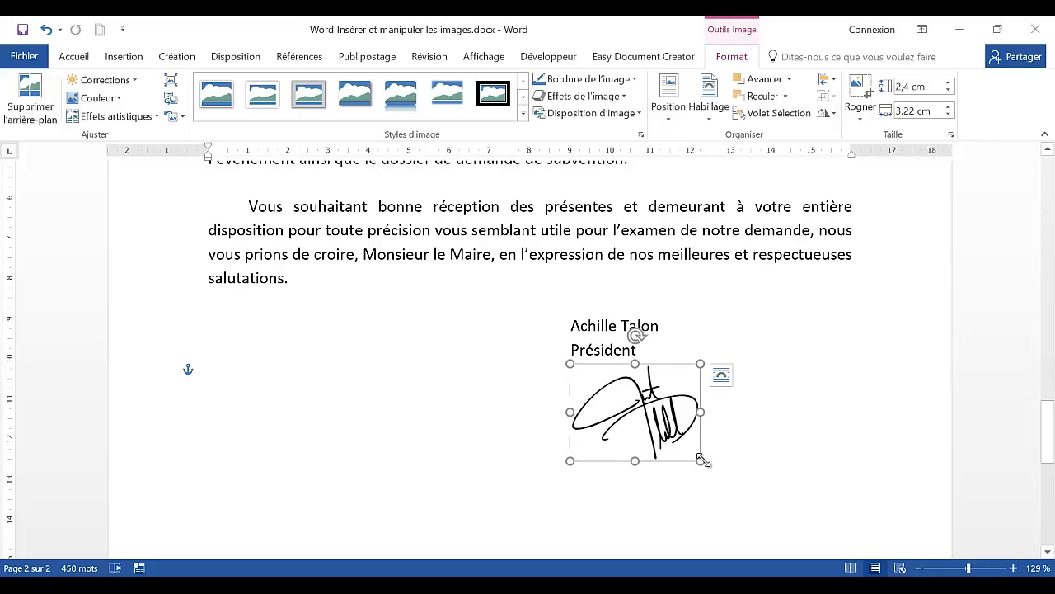
drag(701, 459, 684, 448)
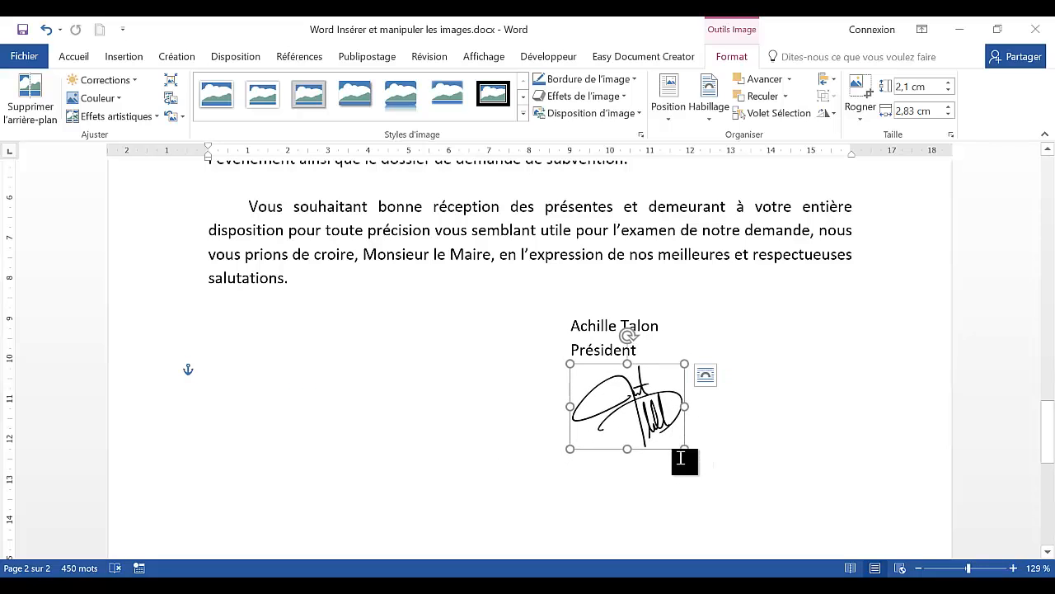
click(797, 422)
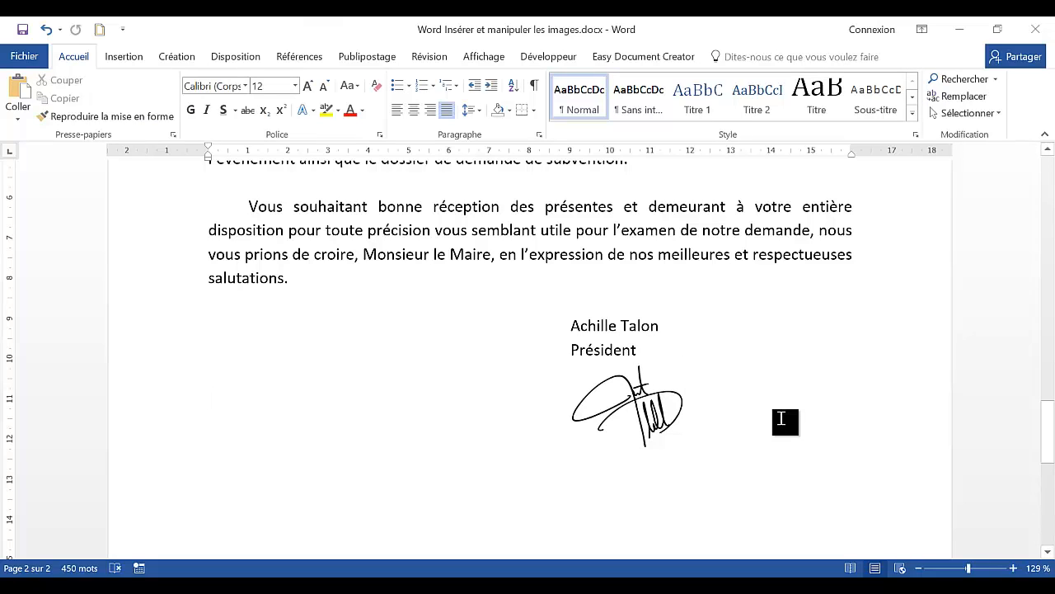
Insert the picture ballon_basket.jpg from the Nouveau dossier folder before "Club de basket du Petit Champ" at the start of the letter.
scroll(722, 439, up, 1)
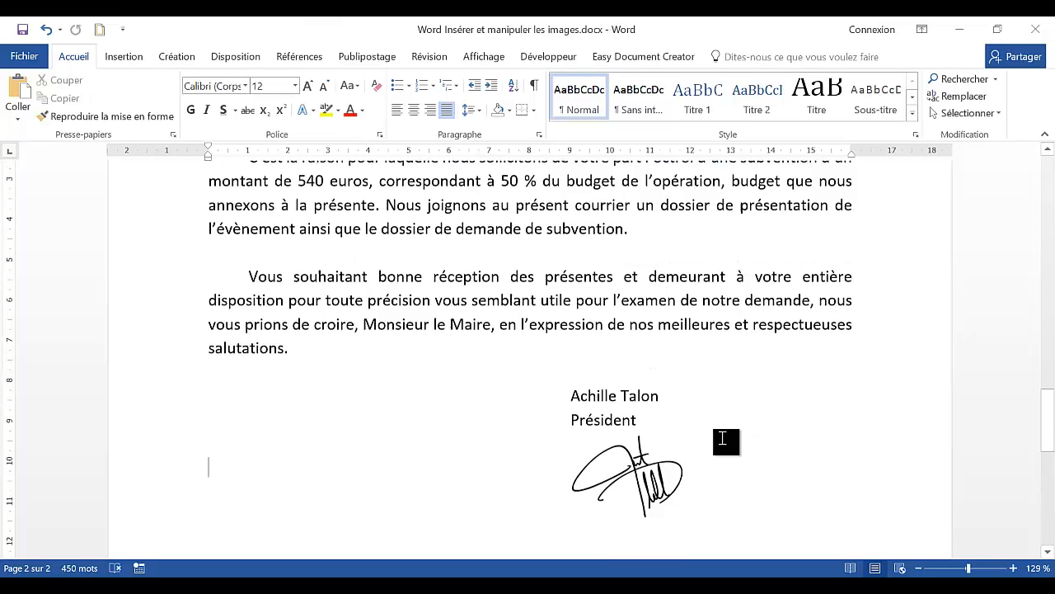
scroll(722, 438, up, 10)
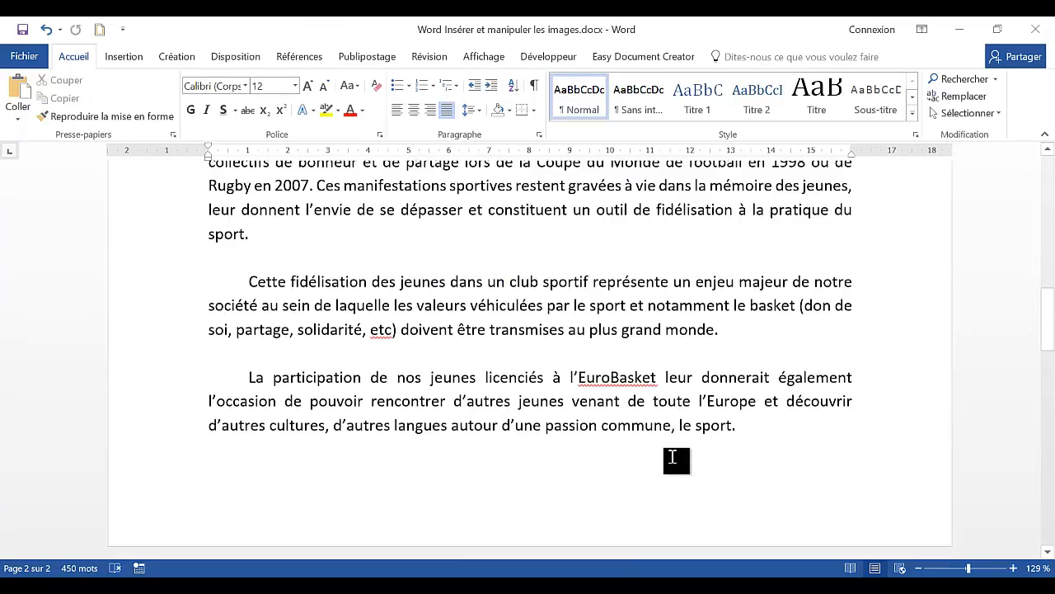
scroll(673, 457, up, 10)
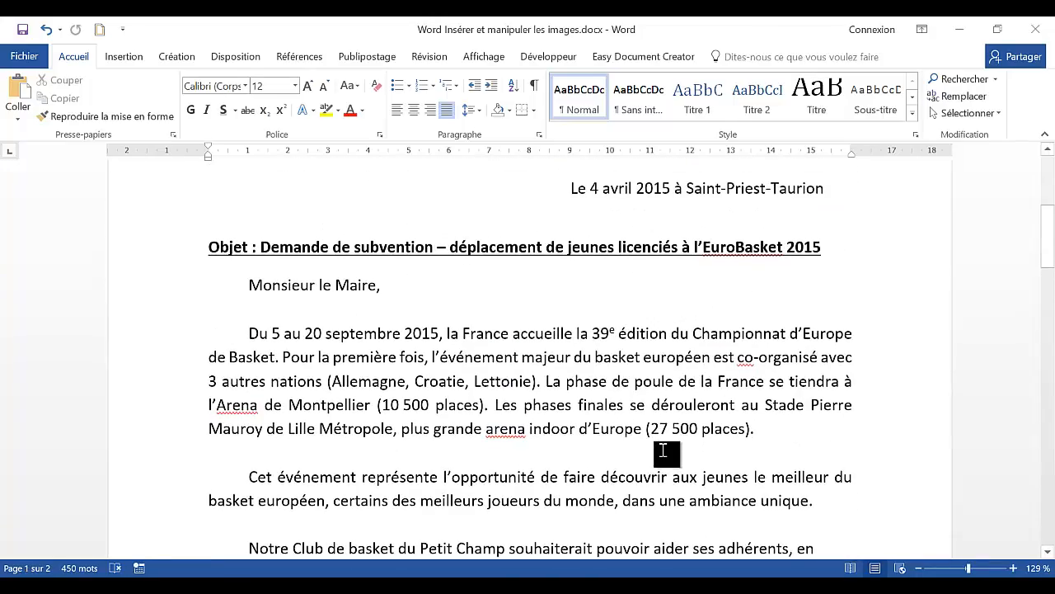
scroll(665, 447, up, 5)
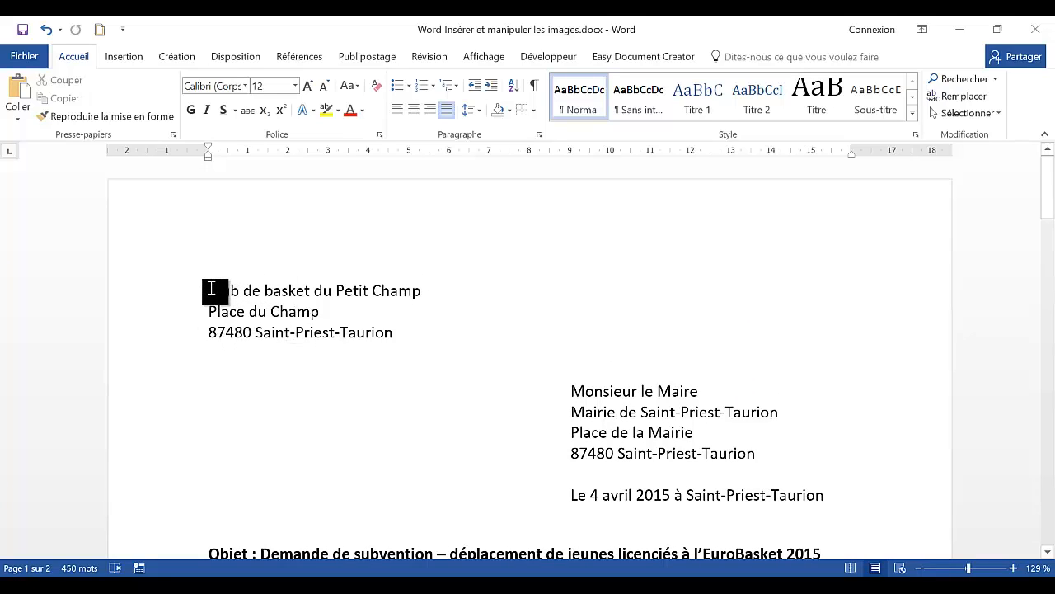
click(124, 57)
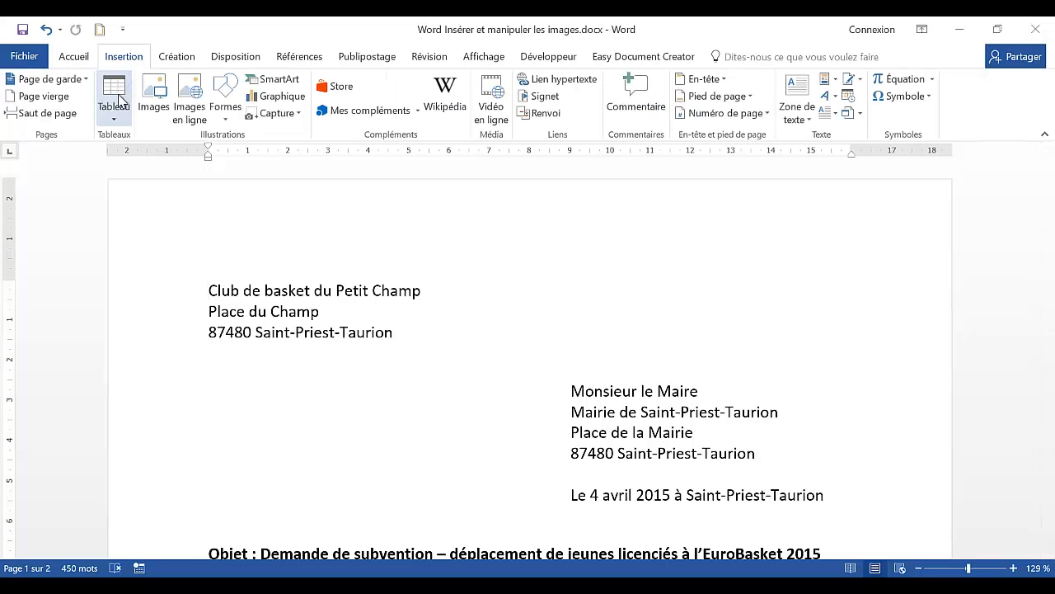
click(154, 95)
click(456, 219)
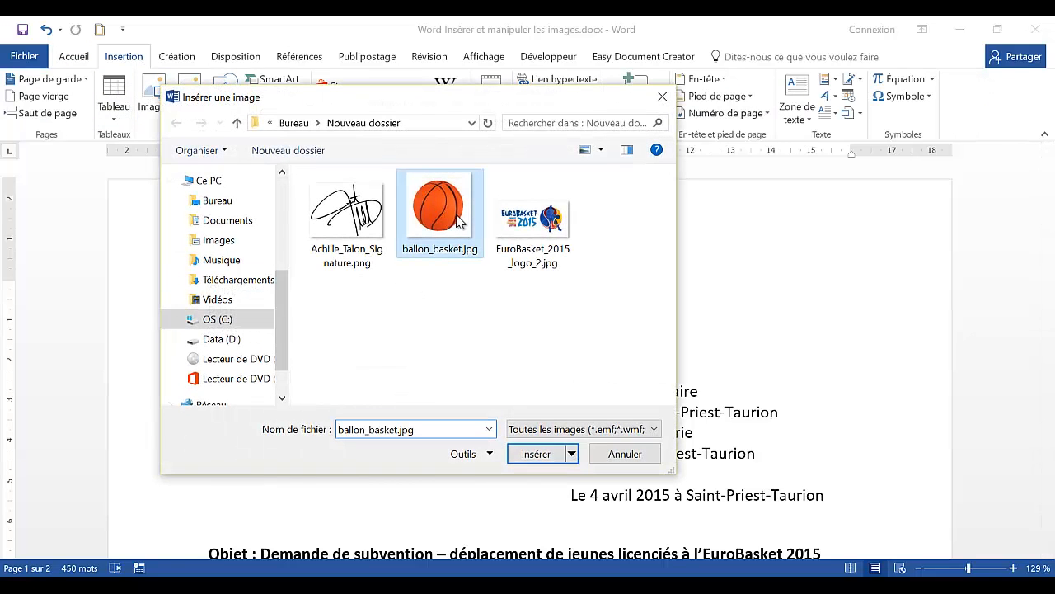
click(537, 454)
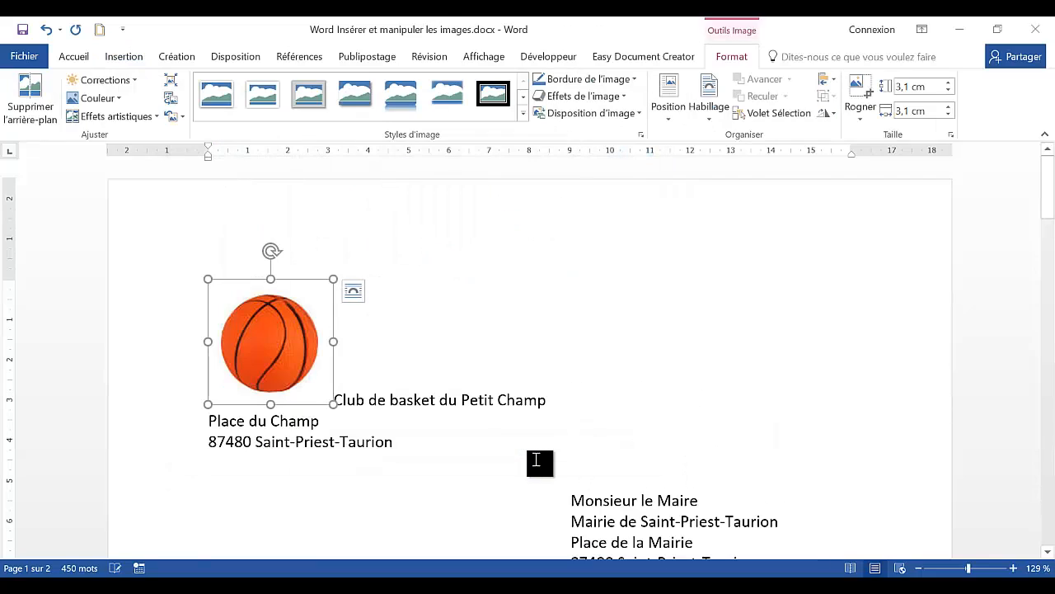
Give the basketball image square text wrapping and shrink it proportionally to roughly the height of the three-line sender address.
click(355, 292)
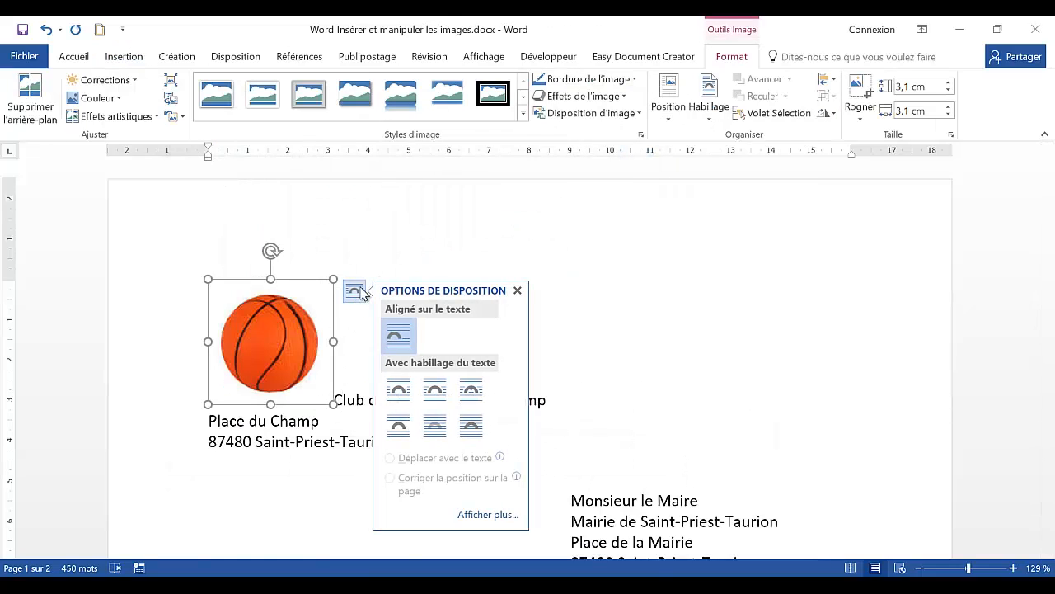
click(396, 390)
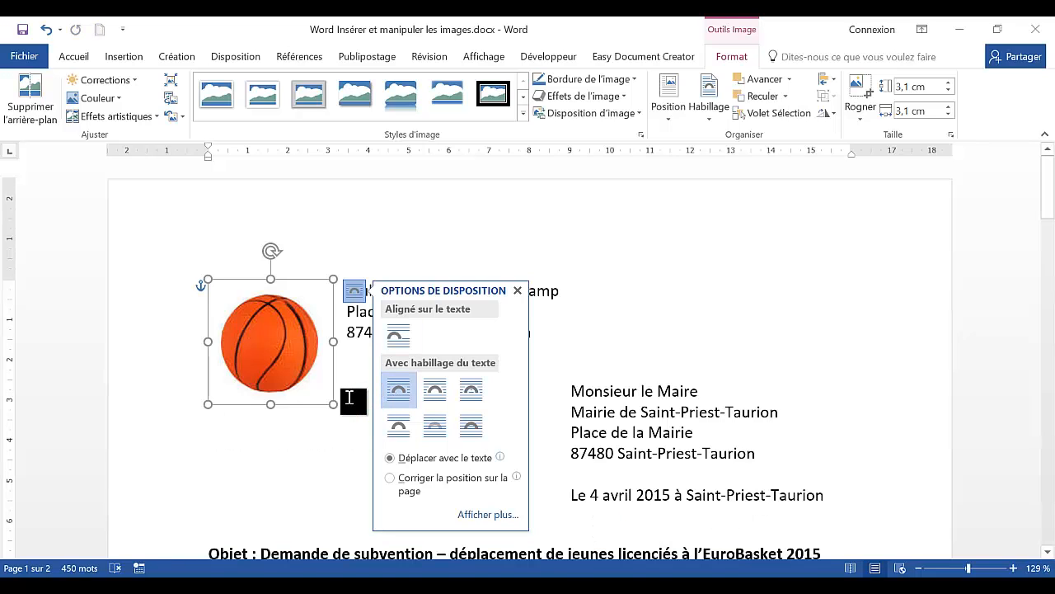
drag(329, 390, 264, 334)
click(446, 316)
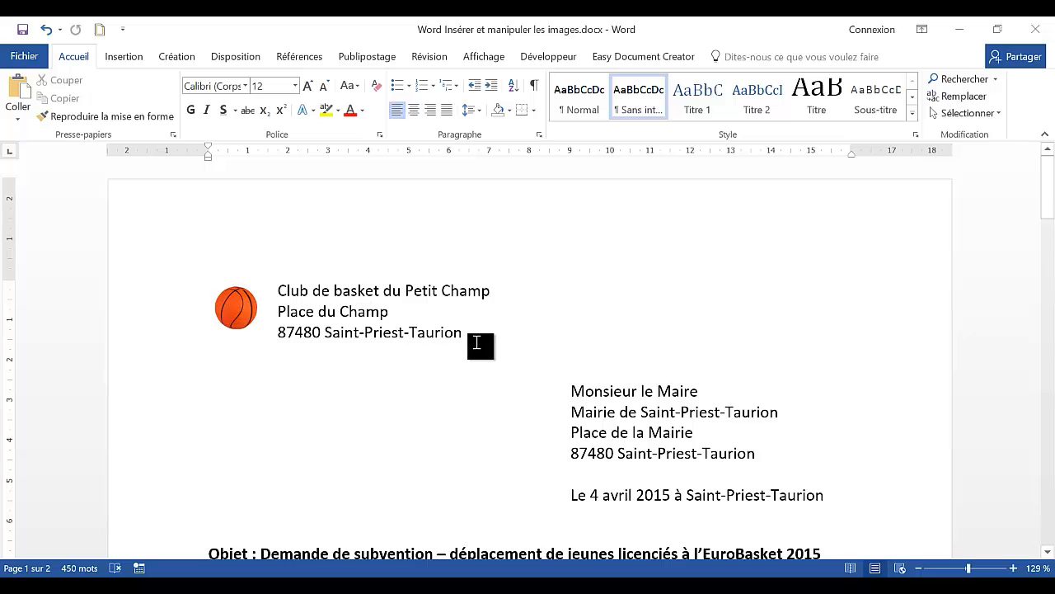
Look through the letter's body paragraphs for a suitable place for the EuroBasket logo.
scroll(505, 342, down, 2)
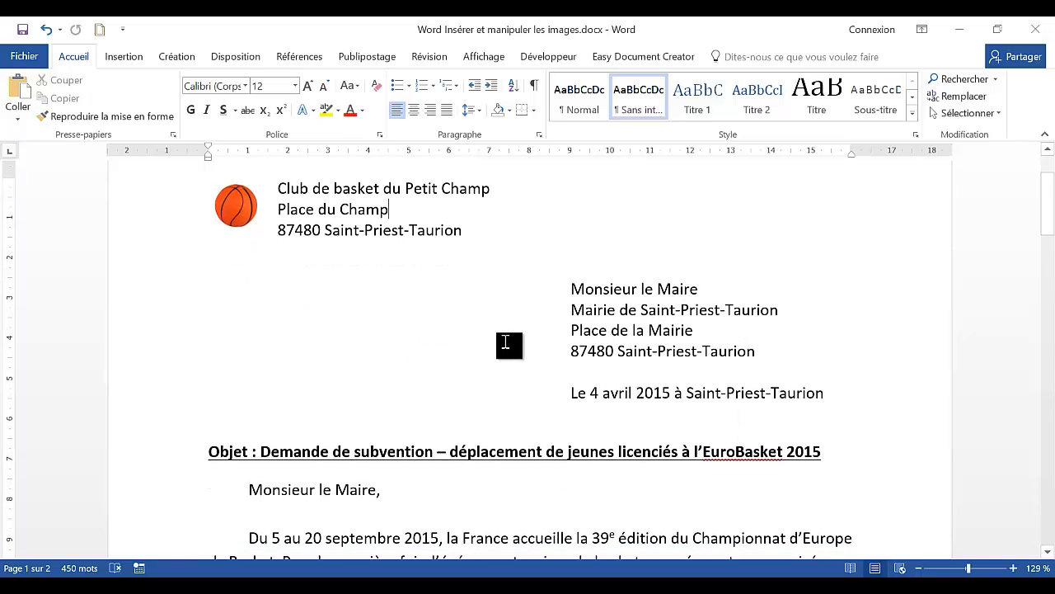
scroll(505, 342, down, 4)
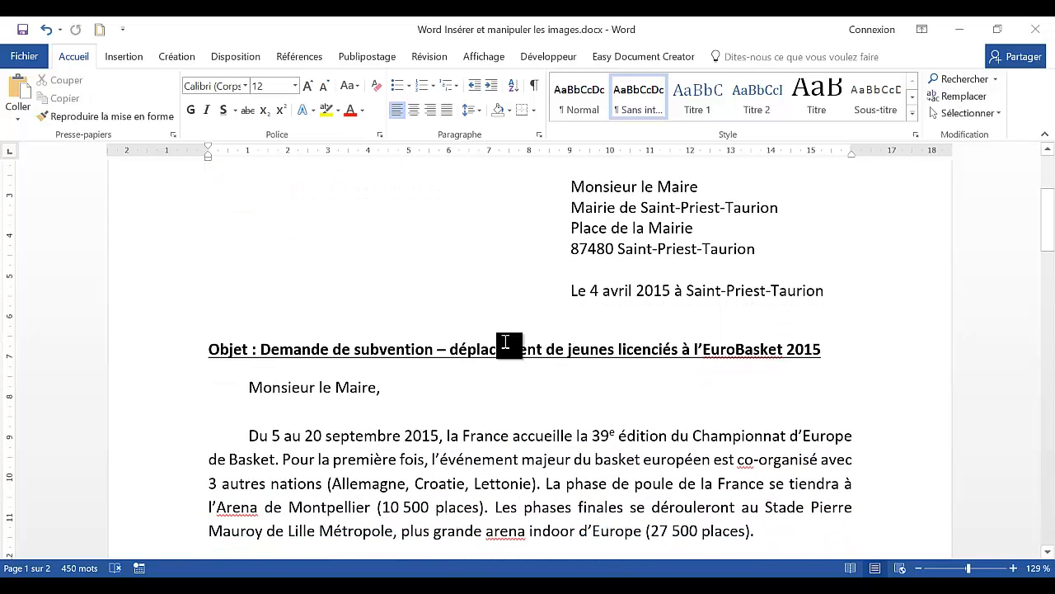
scroll(505, 342, down, 2)
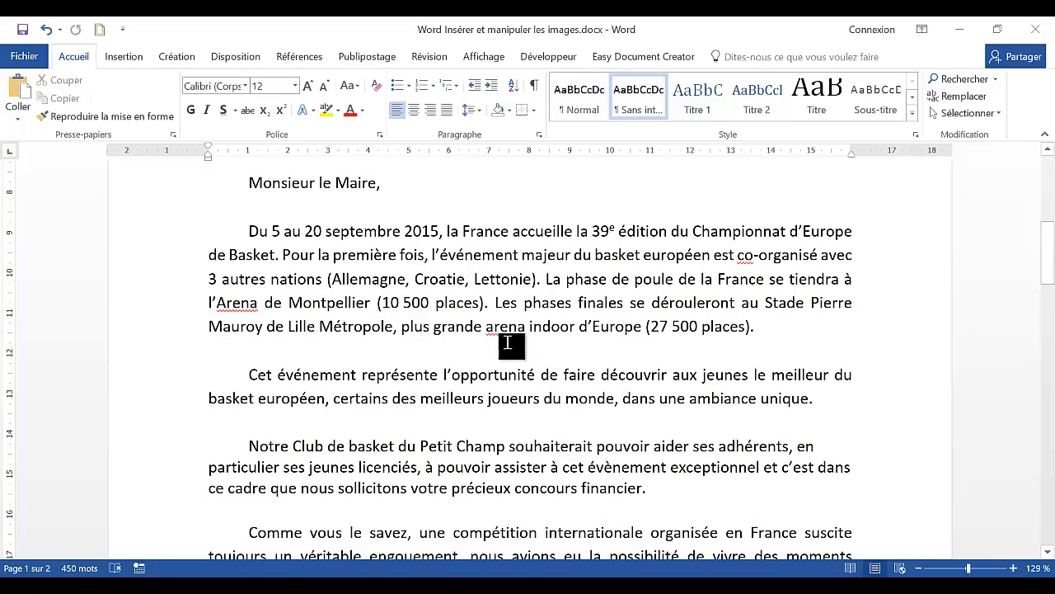
scroll(768, 327, down, 1)
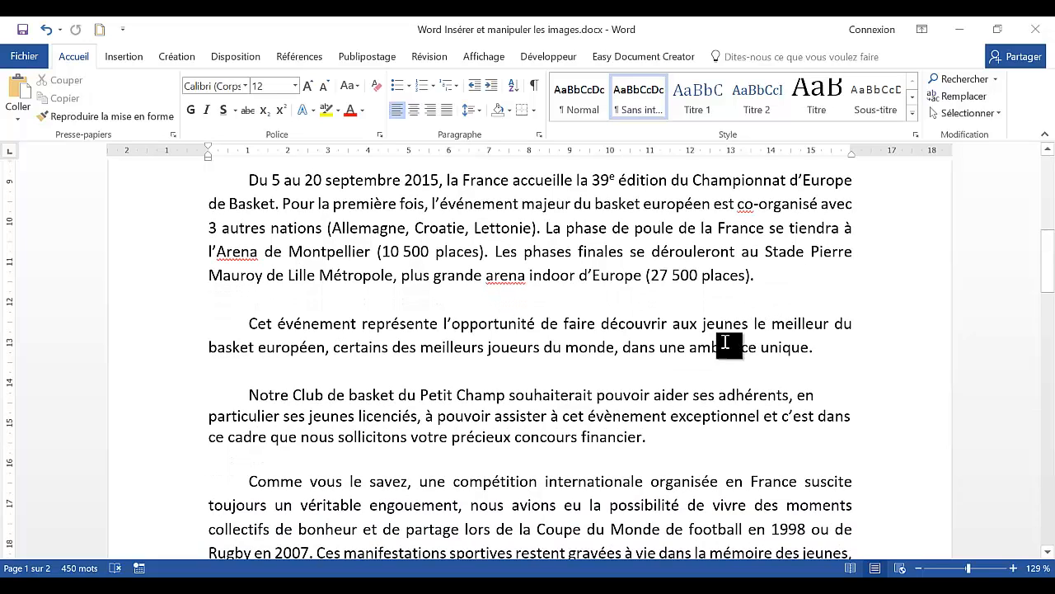
scroll(679, 338, down, 1)
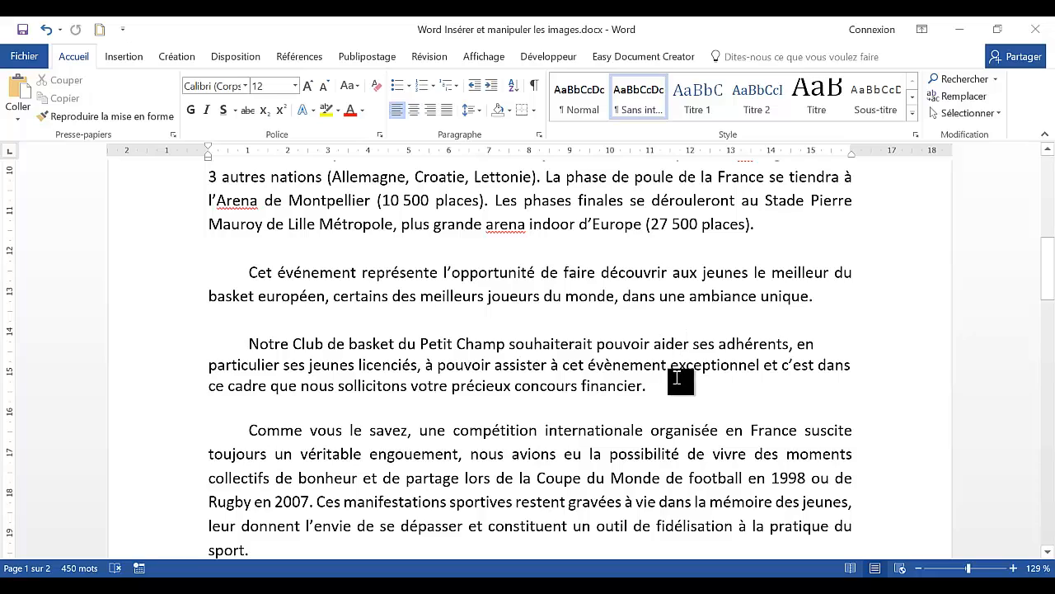
scroll(677, 378, down, 1)
scroll(659, 369, down, 1)
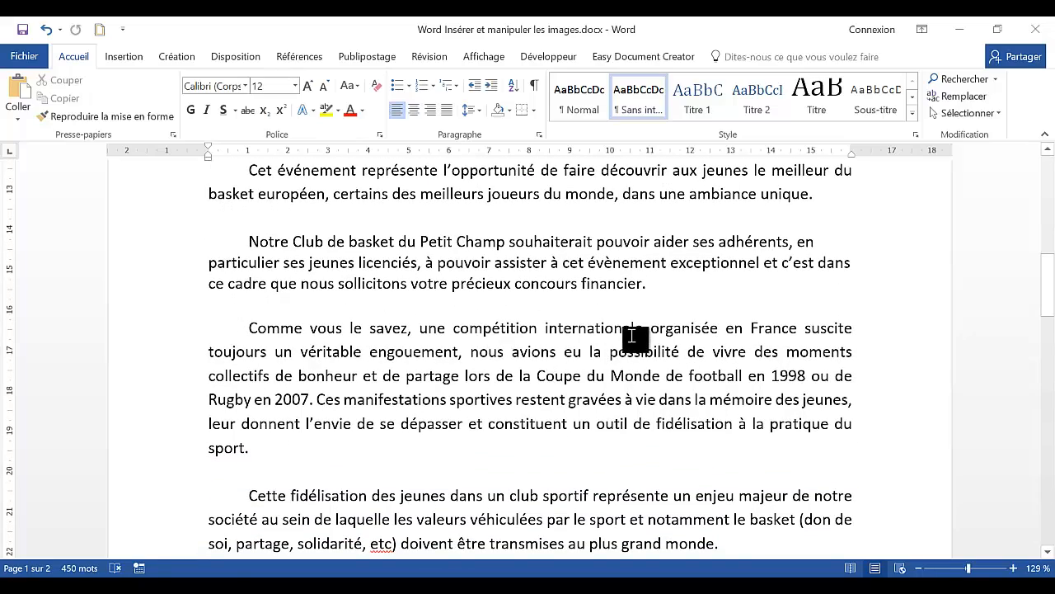
scroll(631, 336, down, 1)
scroll(631, 337, down, 3)
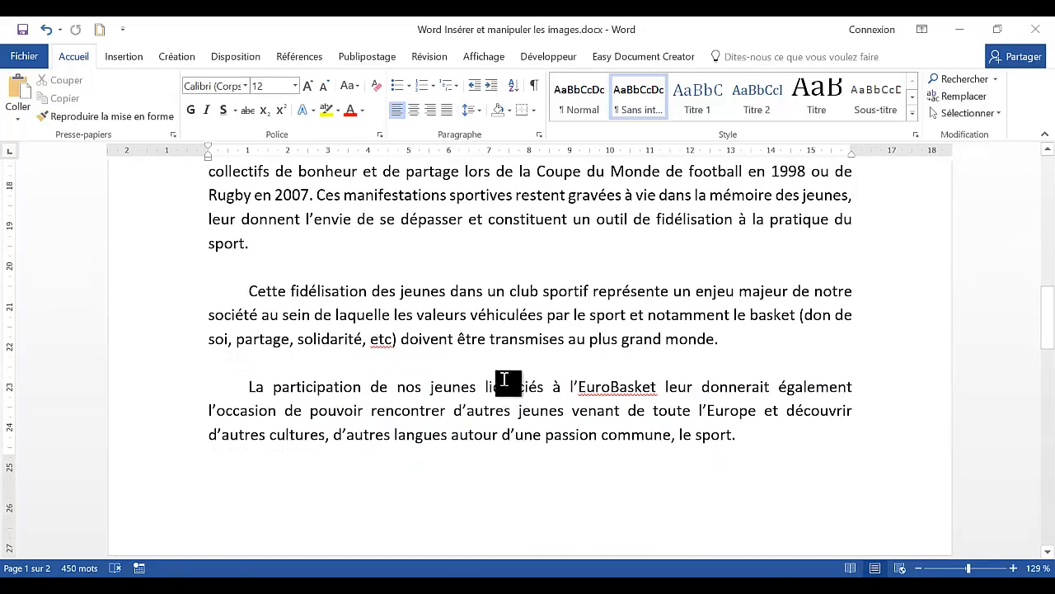
click(611, 387)
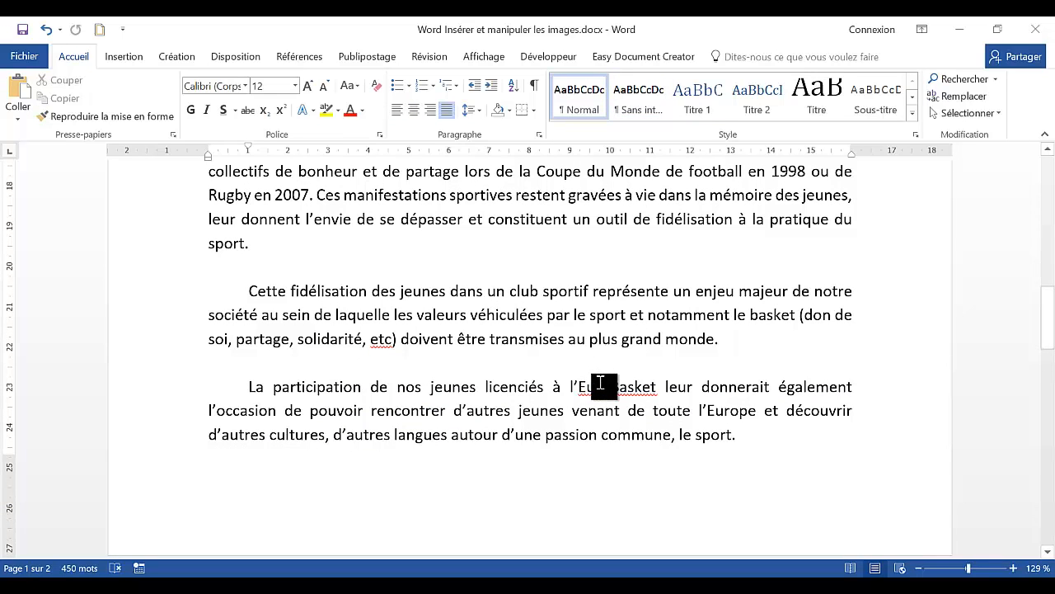
scroll(601, 382, up, 2)
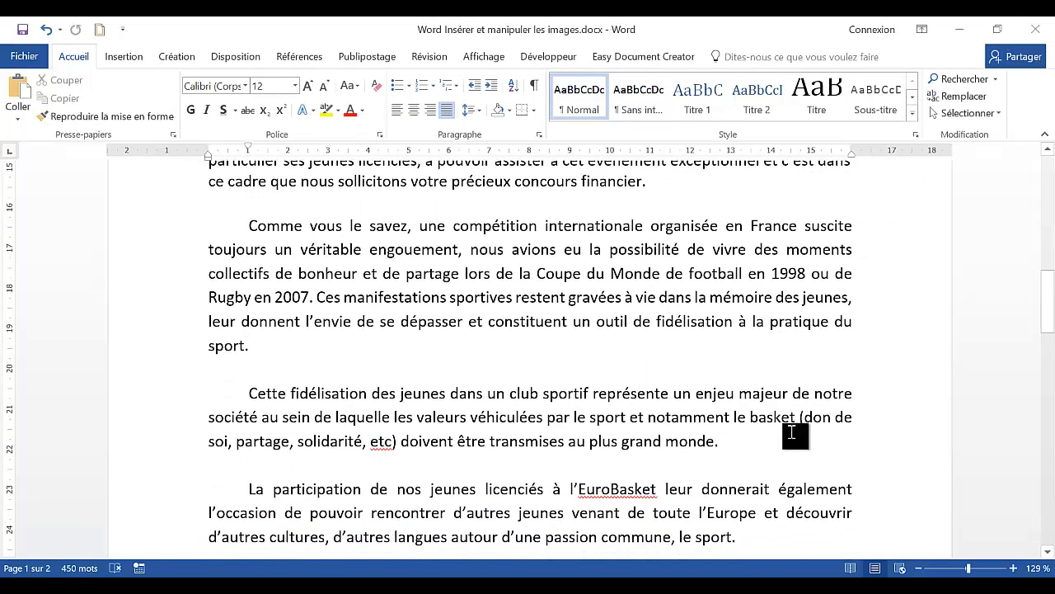
scroll(750, 391, down, 4)
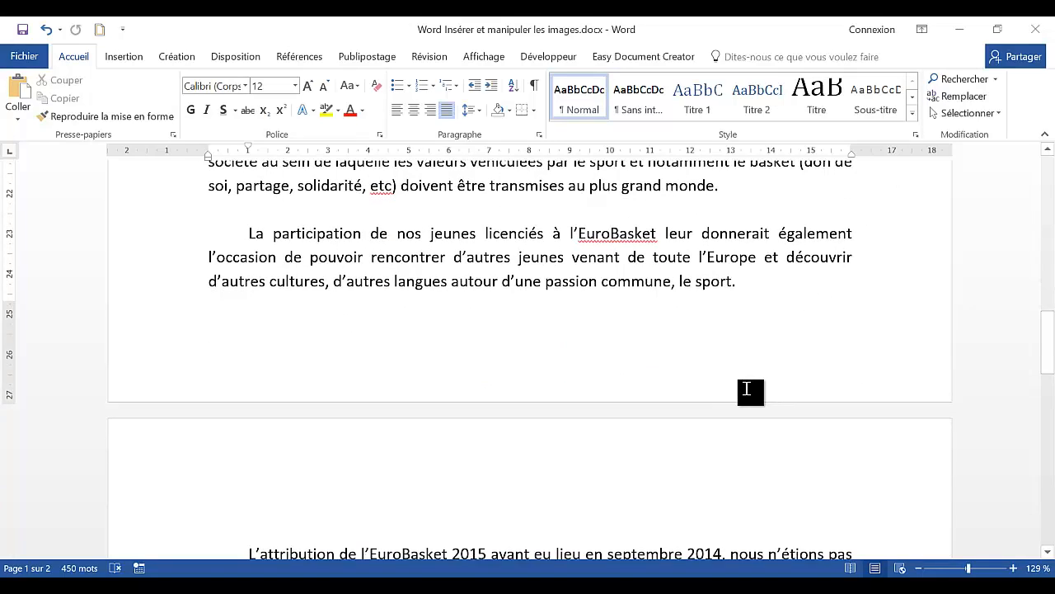
scroll(747, 389, up, 2)
scroll(746, 389, up, 1)
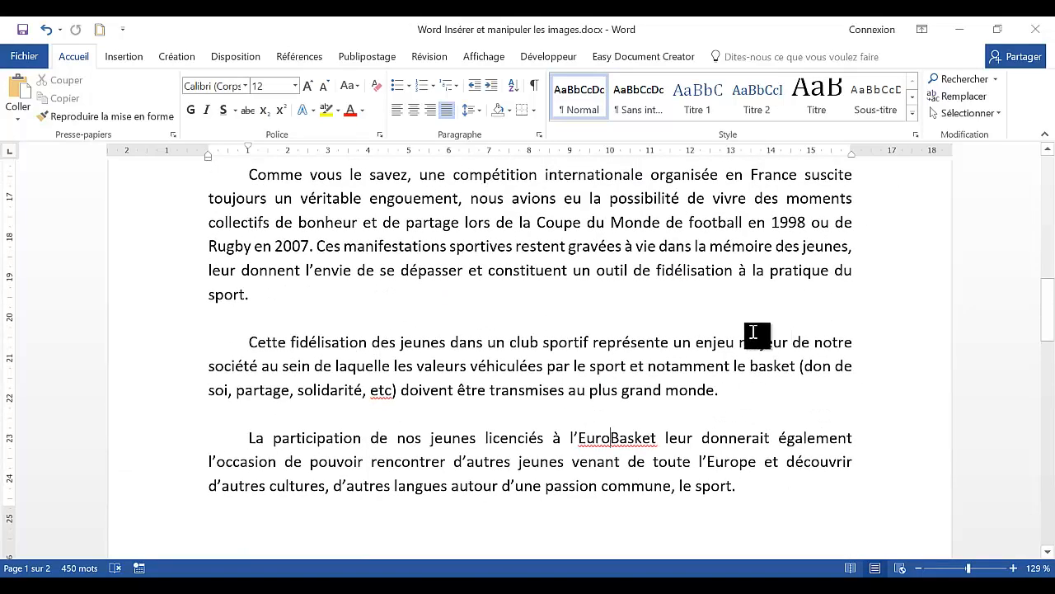
Insert the picture EuroBasket_2015_logo_2.jpg from the Nouveau dossier folder after "sport." at the end of the "Comme vous le savez" paragraph.
click(675, 295)
click(124, 56)
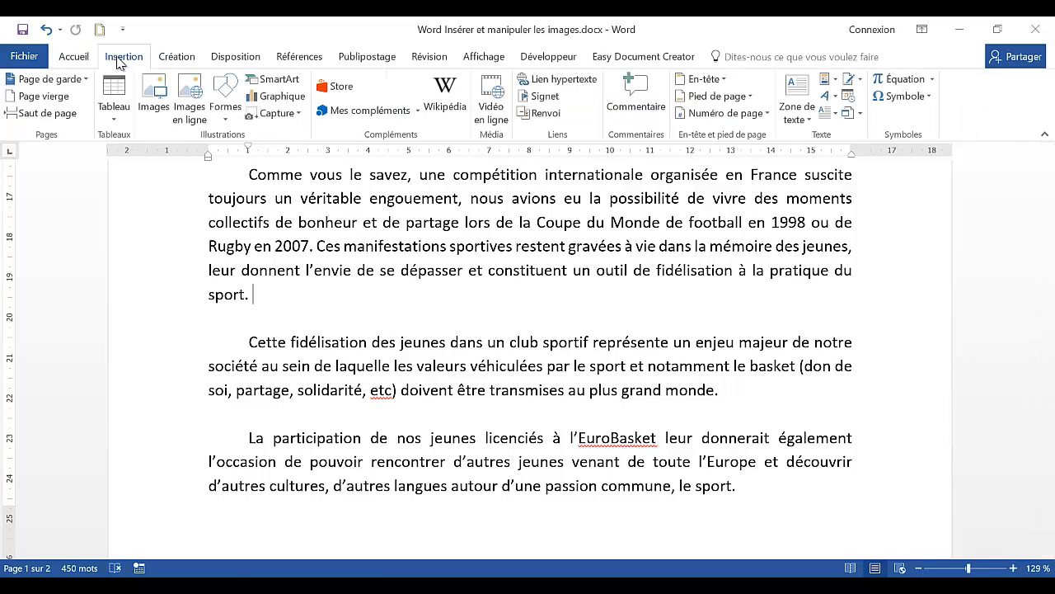
click(151, 102)
click(534, 224)
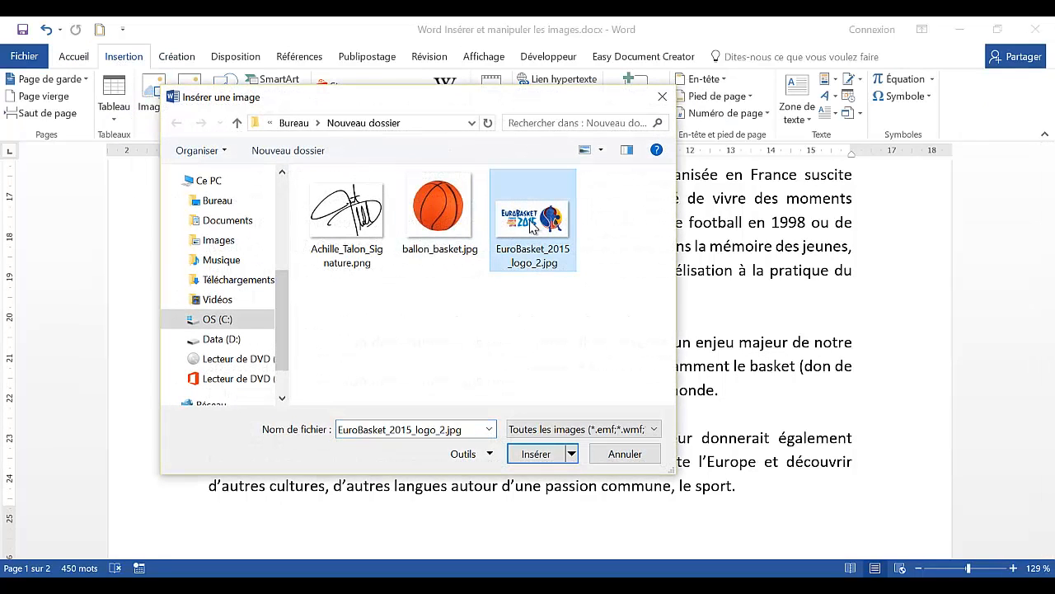
click(549, 454)
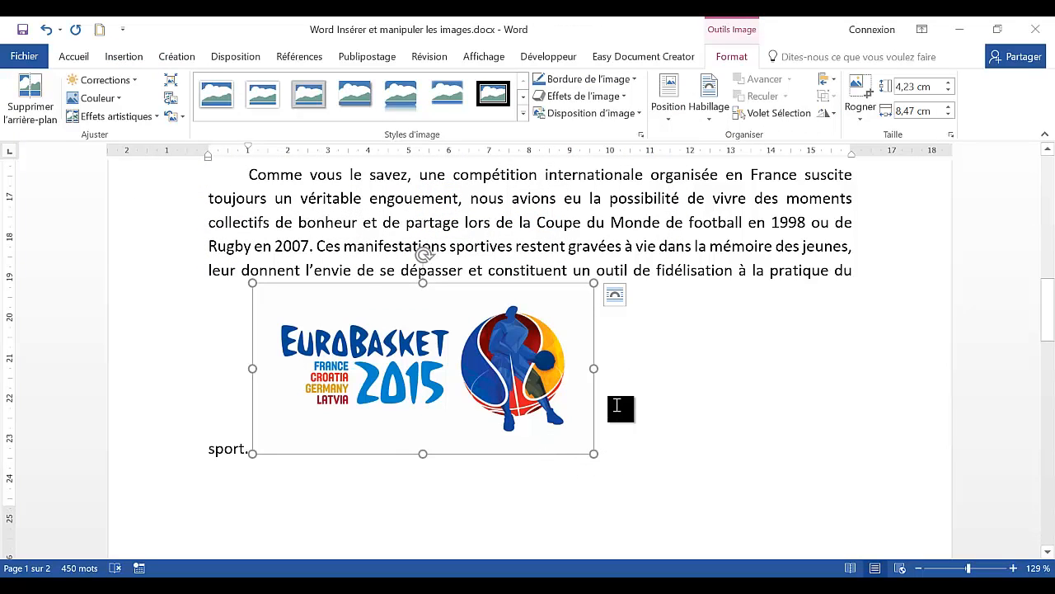
Give the EuroBasket logo square text wrapping and place it, shrunk to about 3.2 × 6.4 cm, right of the "Cette fidélisation" paragraph.
click(619, 299)
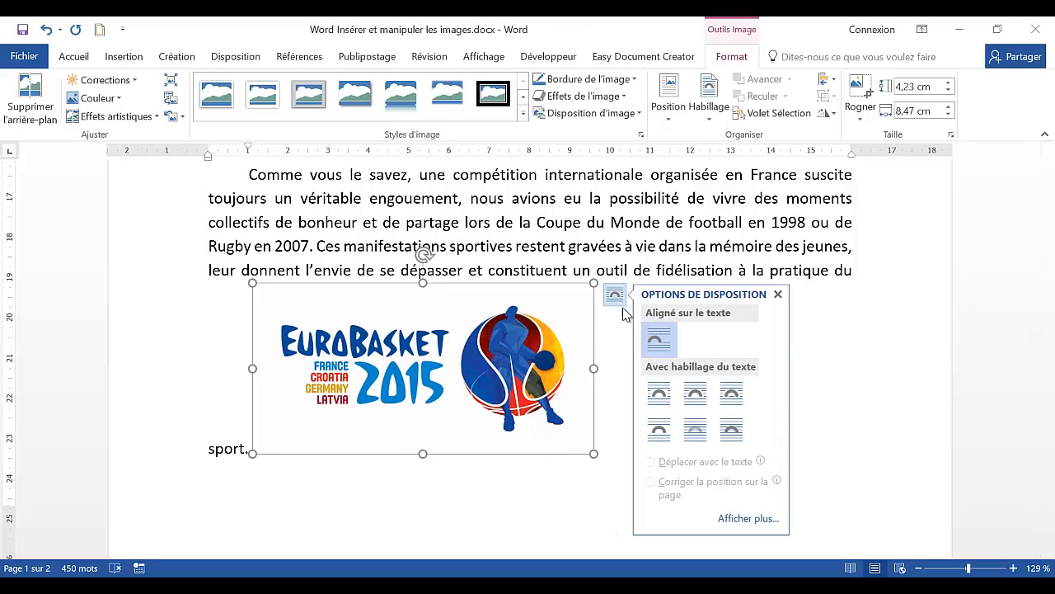
click(662, 398)
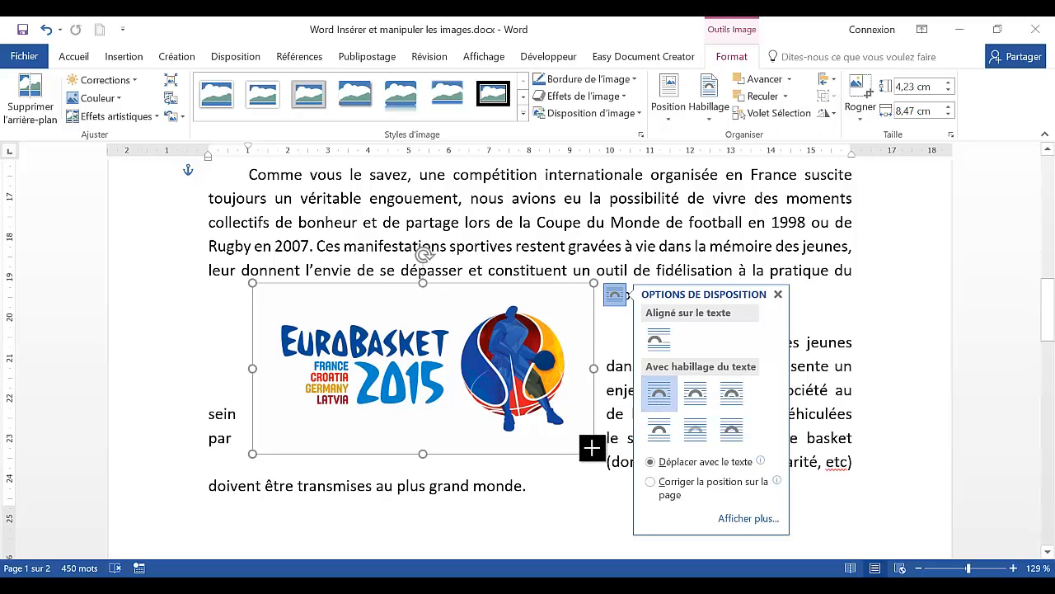
drag(594, 454, 467, 390)
drag(391, 330, 779, 339)
drag(638, 389, 617, 412)
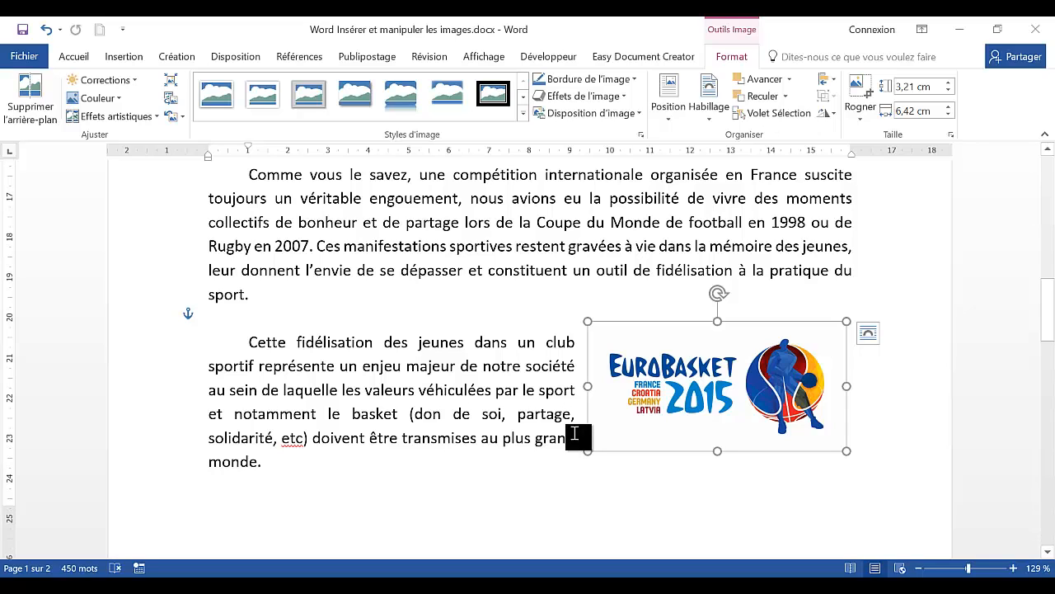
click(667, 315)
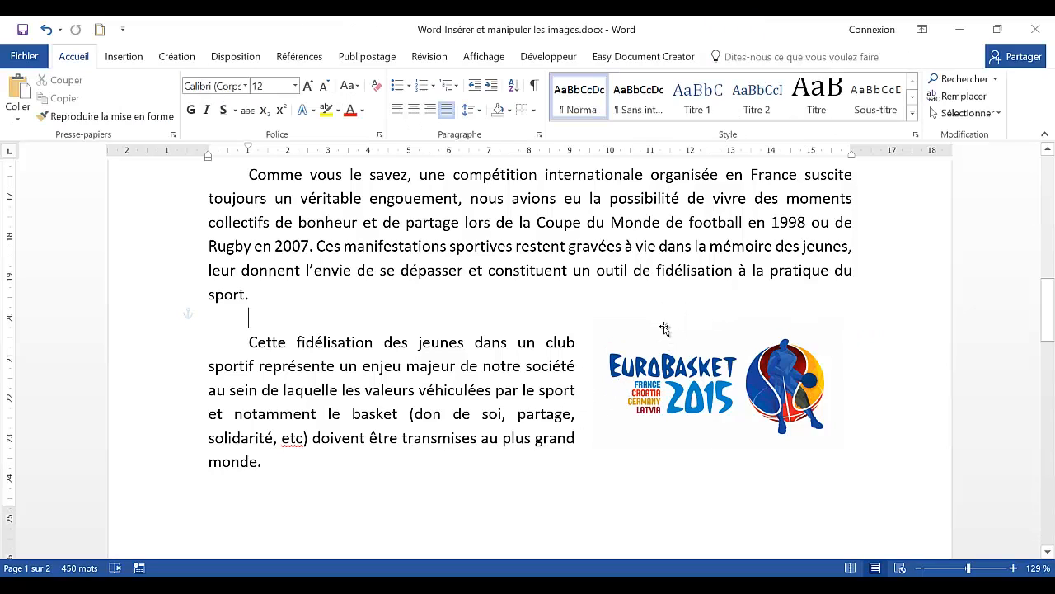
Examine the corrections, colour variations and artistic effects available for the EuroBasket logo.
click(660, 348)
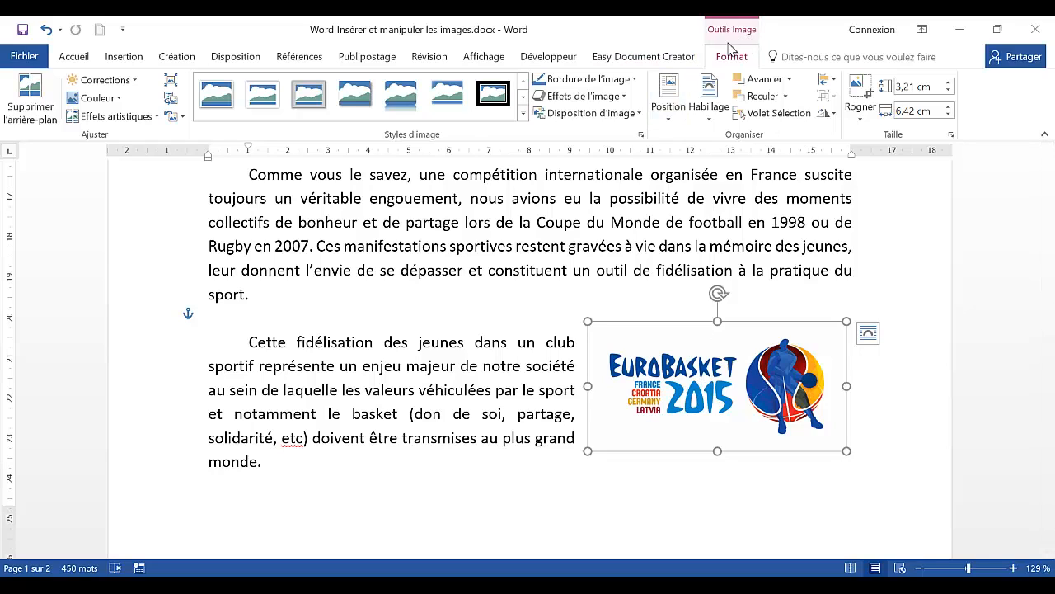
click(132, 81)
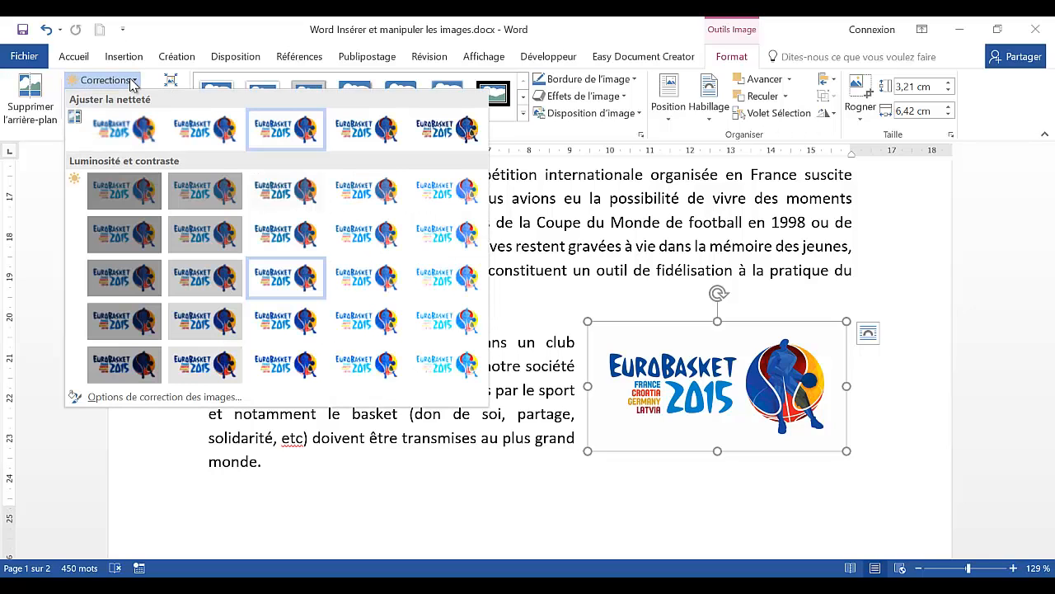
click(132, 80)
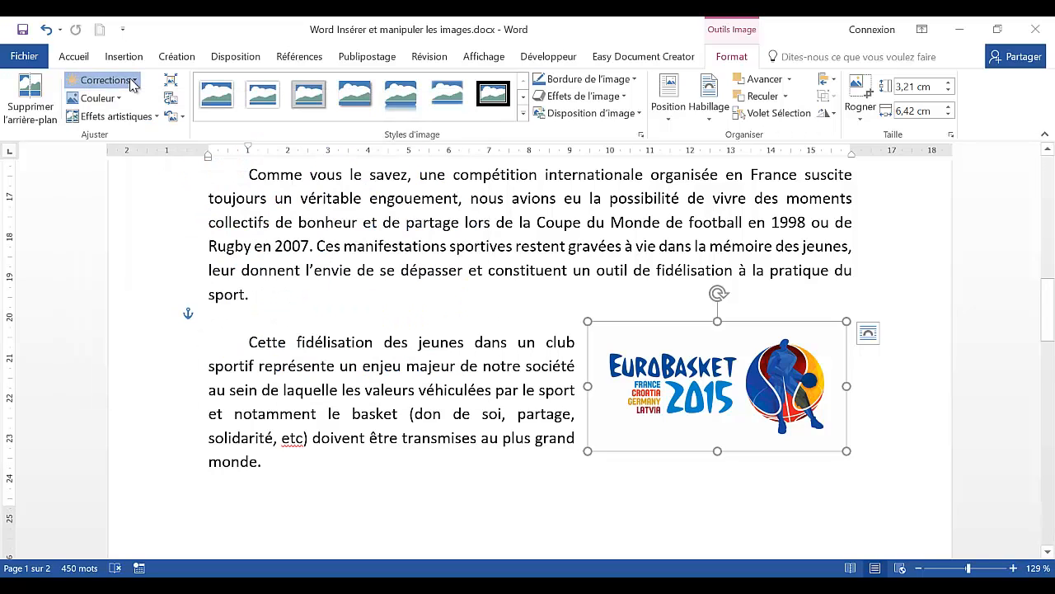
click(119, 99)
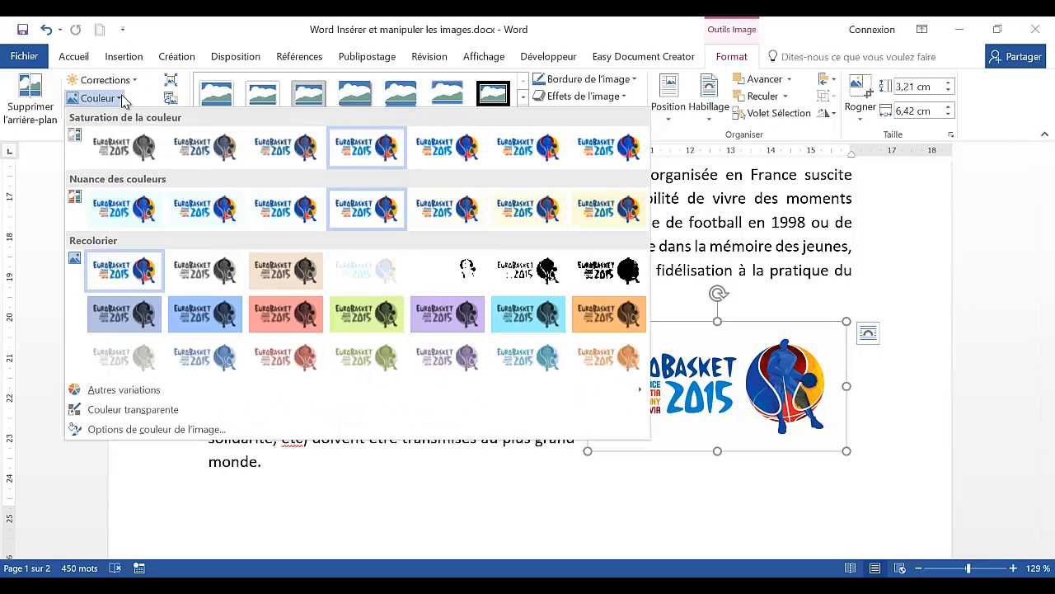
click(121, 98)
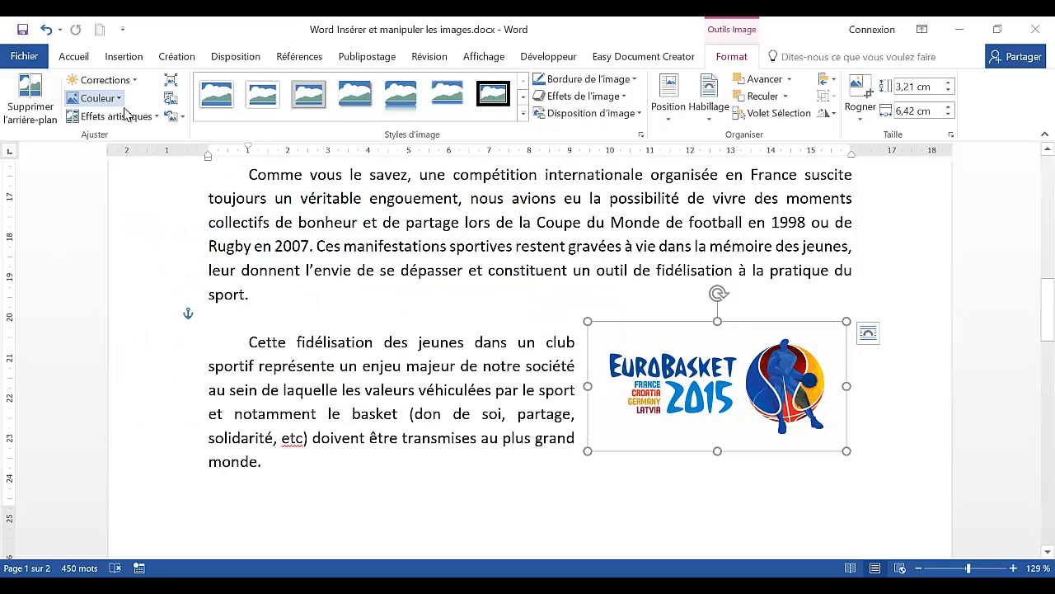
click(159, 118)
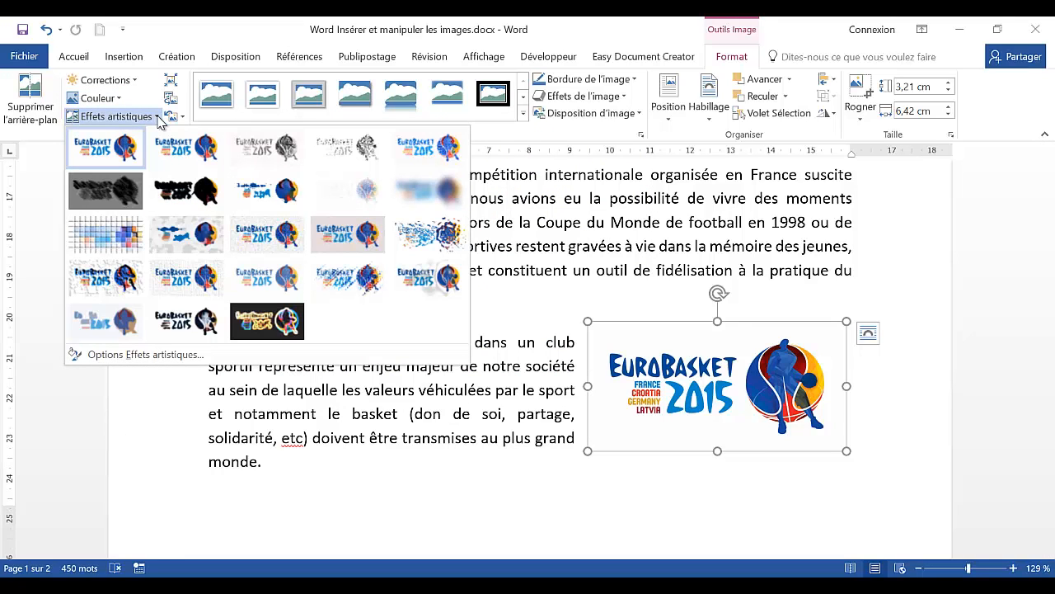
click(157, 120)
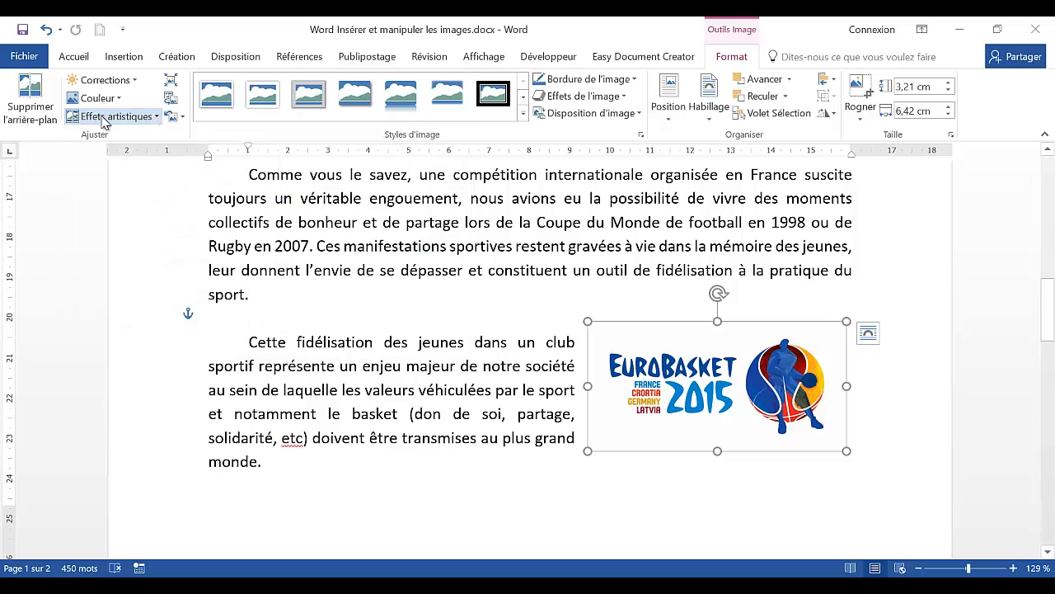
click(158, 118)
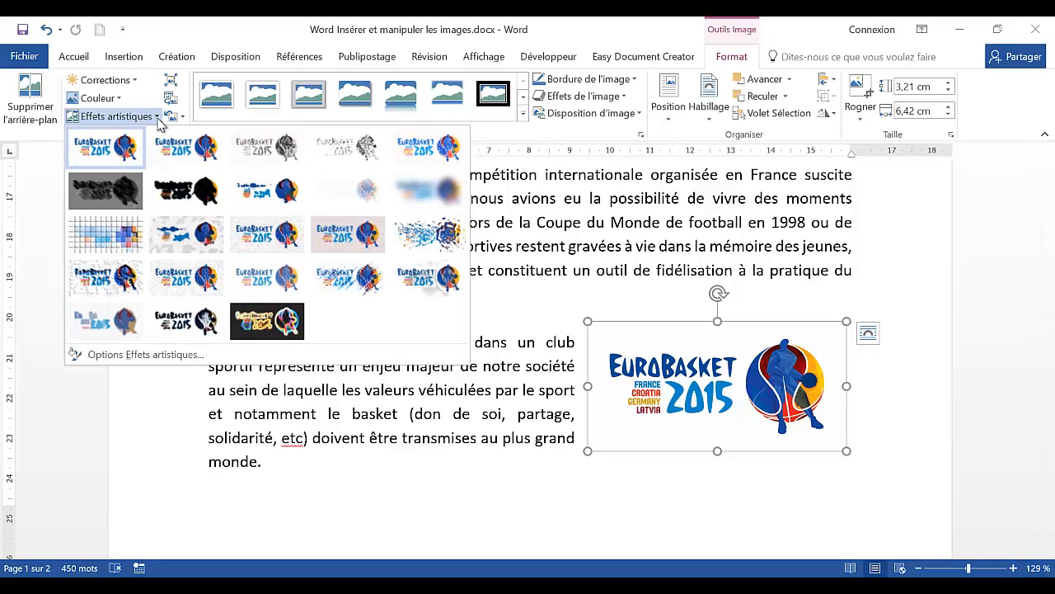
click(158, 119)
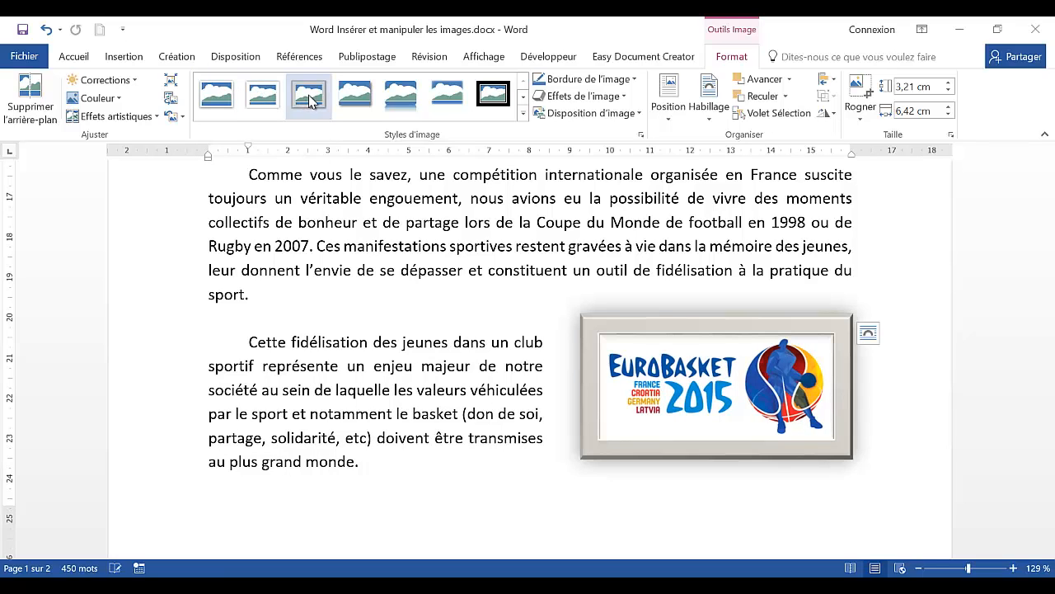
Apply the picture style "Ombre de perspective, blanc" to the EuroBasket logo and move it slightly lower beside the paragraph.
click(410, 103)
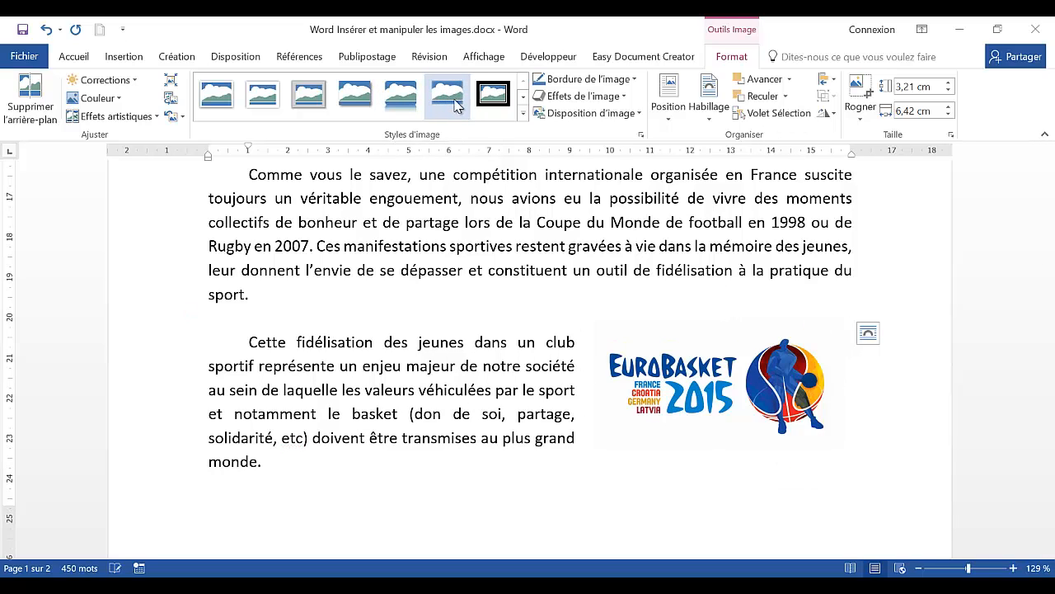
click(522, 113)
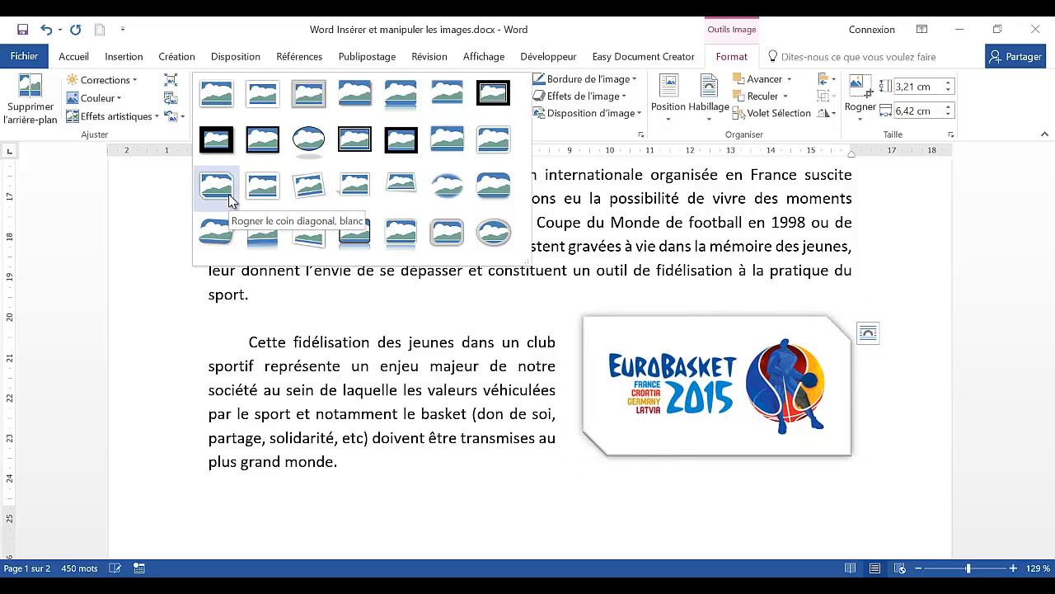
click(363, 192)
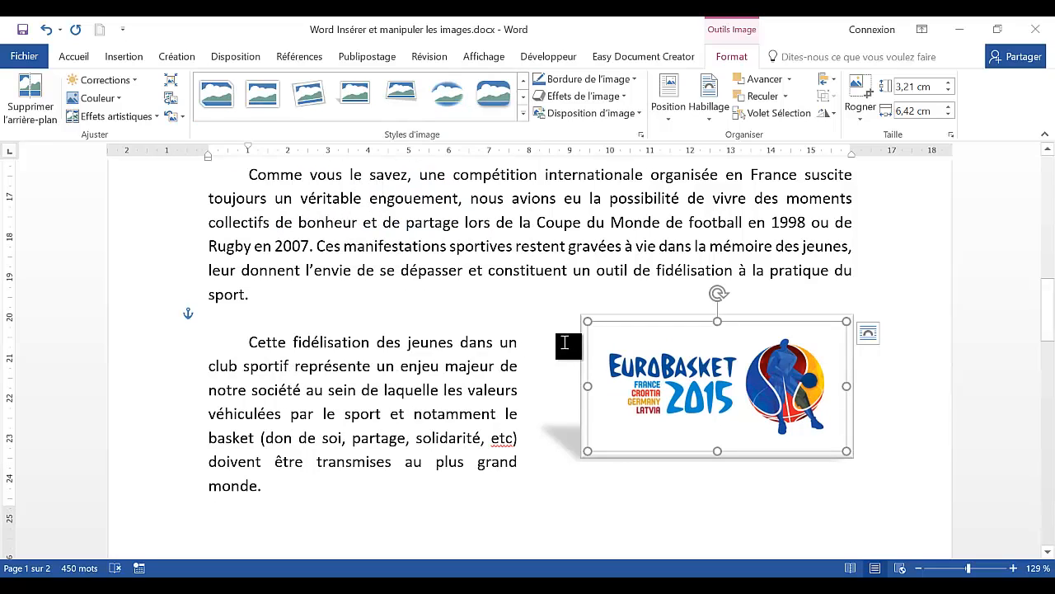
drag(677, 378, 672, 397)
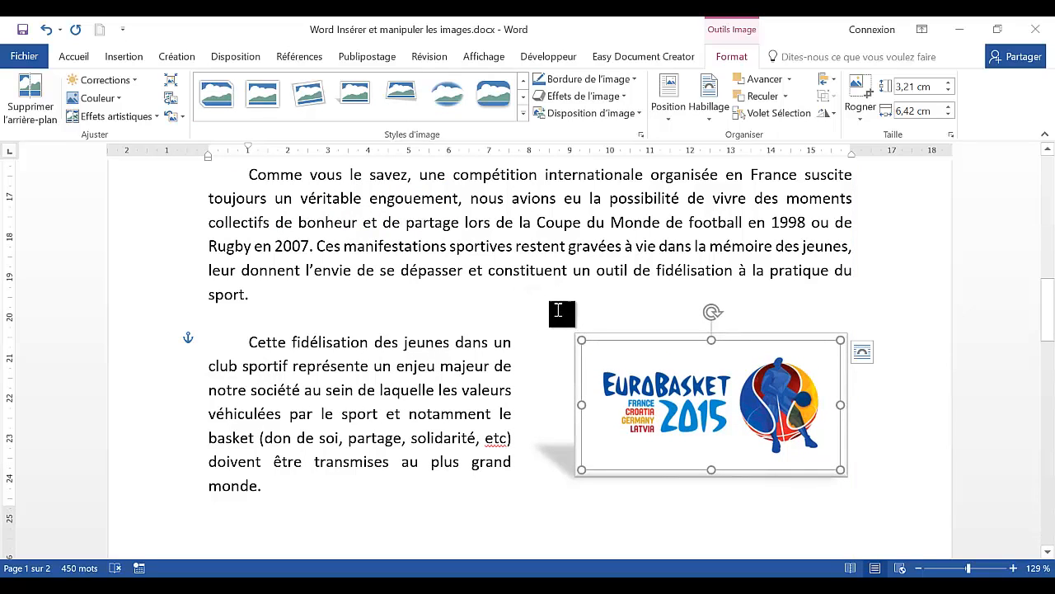
click(361, 113)
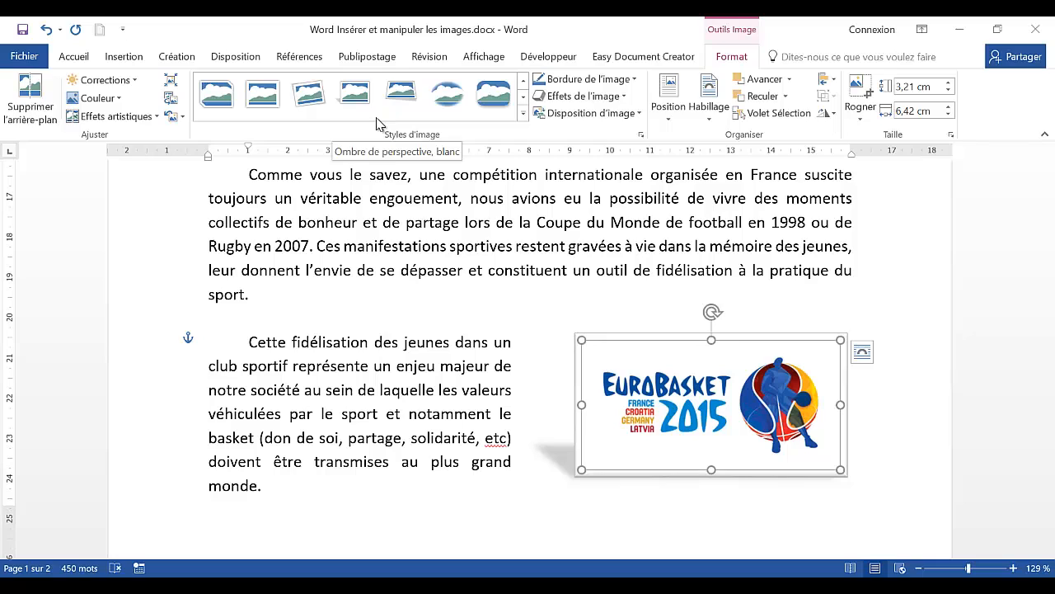
click(492, 247)
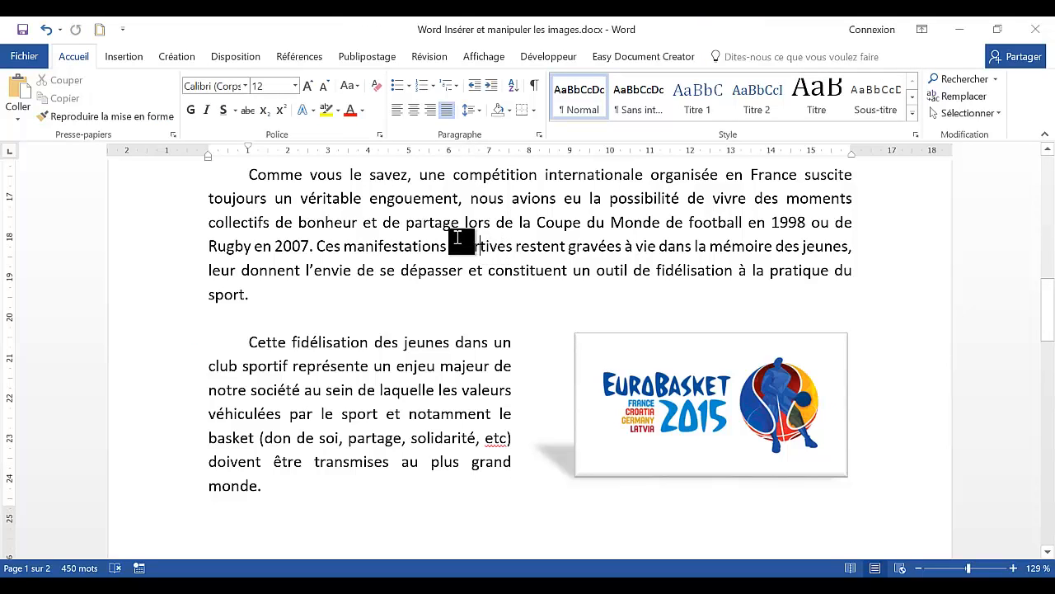
Review the picture styles available for the EuroBasket logo and check its placement beside the "Cette fidélisation" paragraph.
click(679, 405)
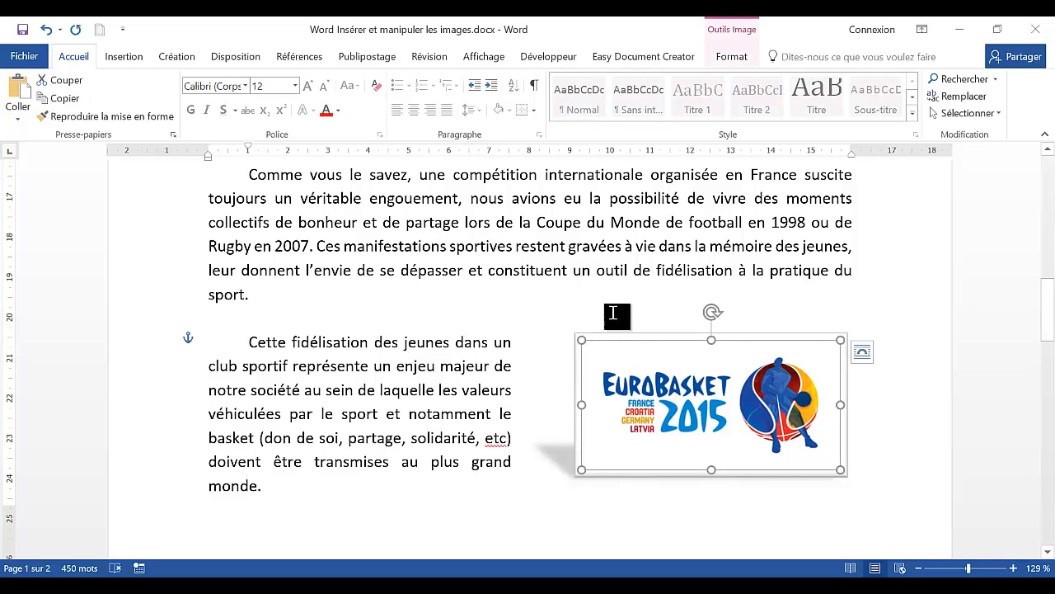
click(731, 56)
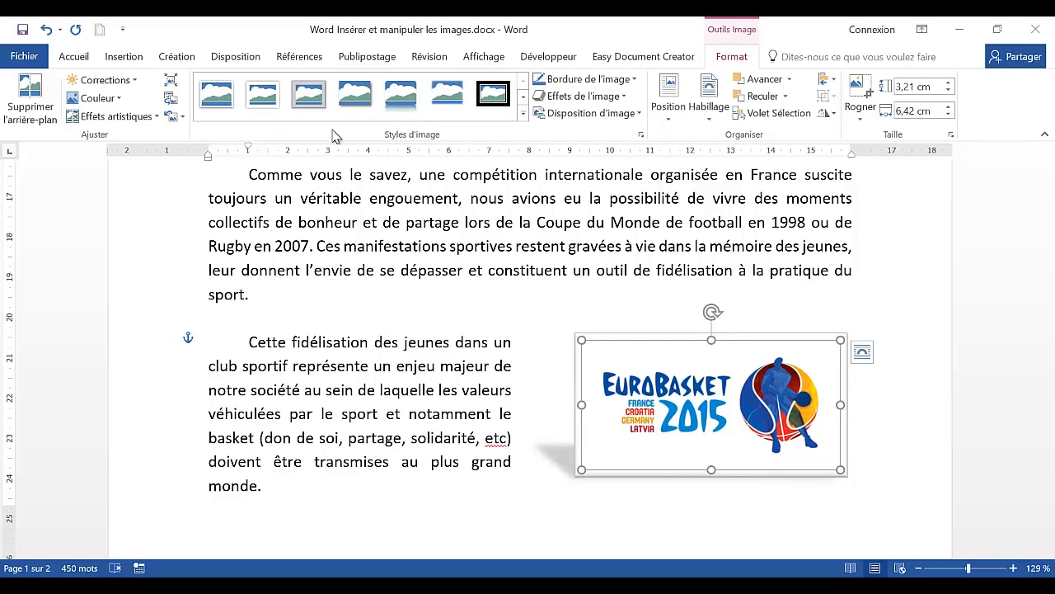
click(522, 113)
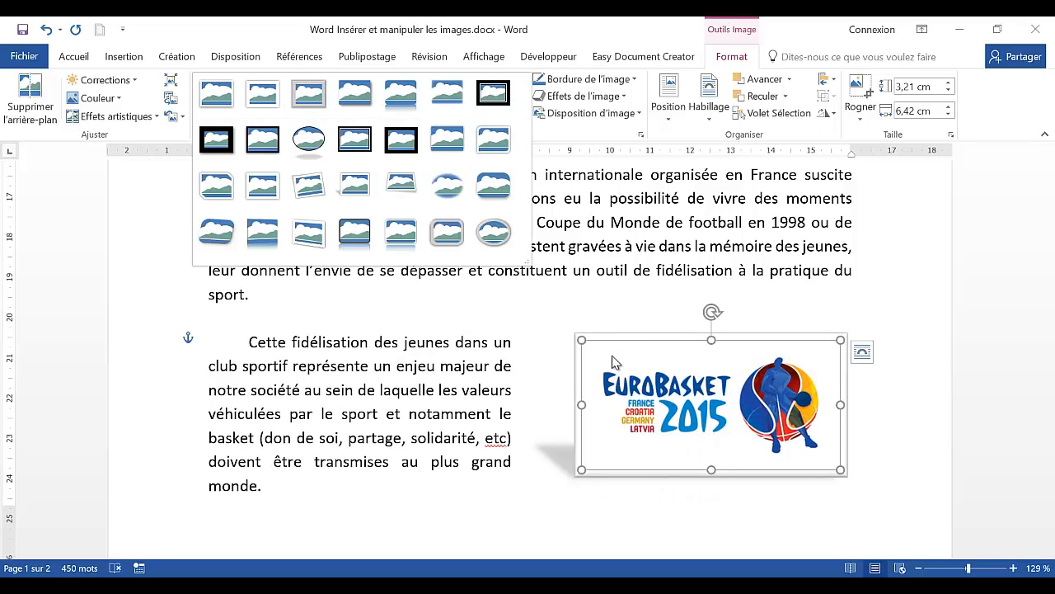
click(498, 315)
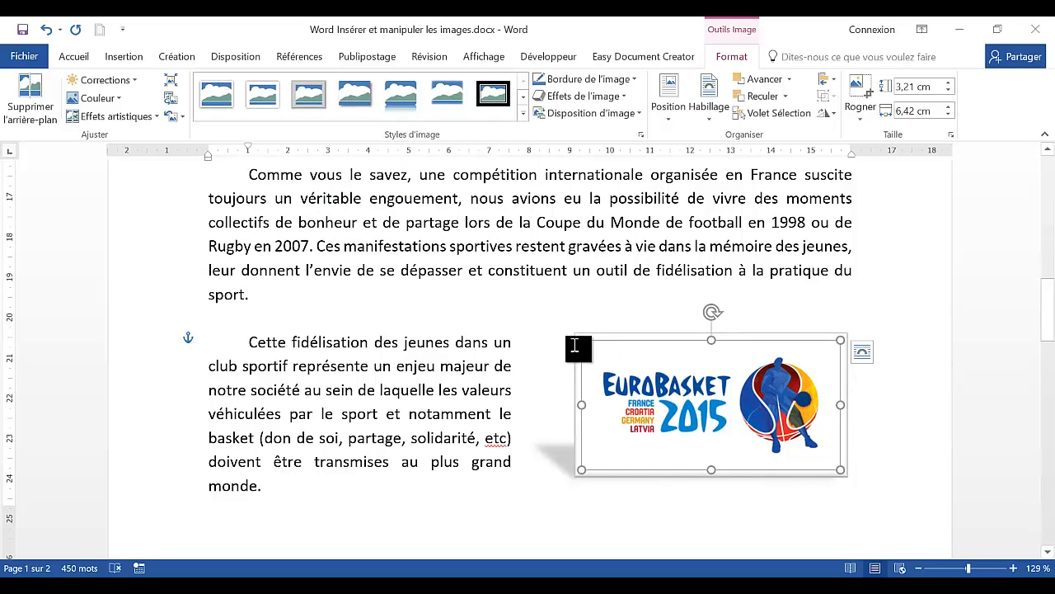
click(483, 328)
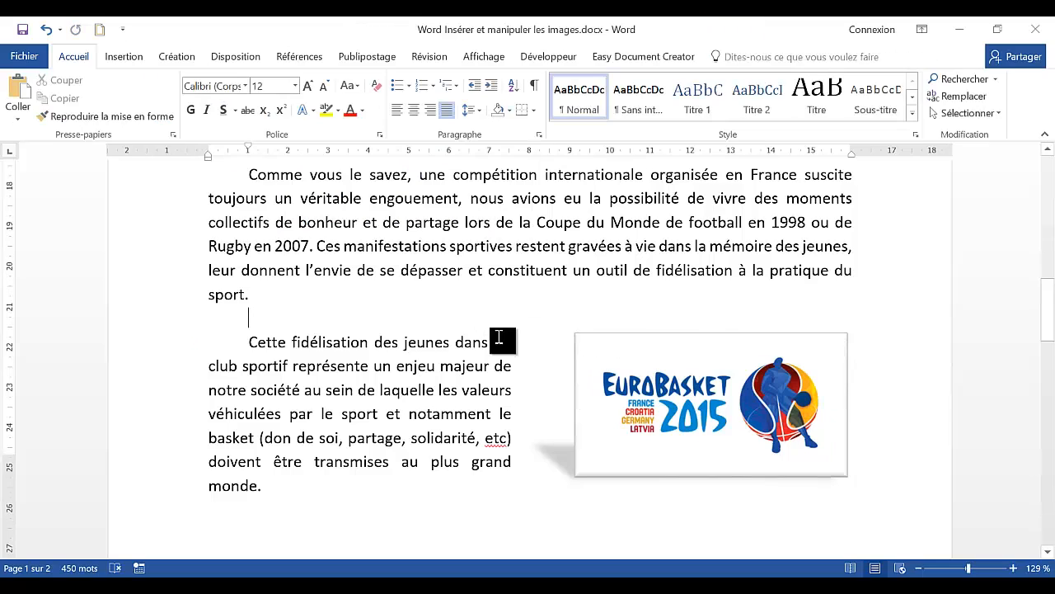
scroll(501, 355, down, 3)
scroll(500, 387, up, 1)
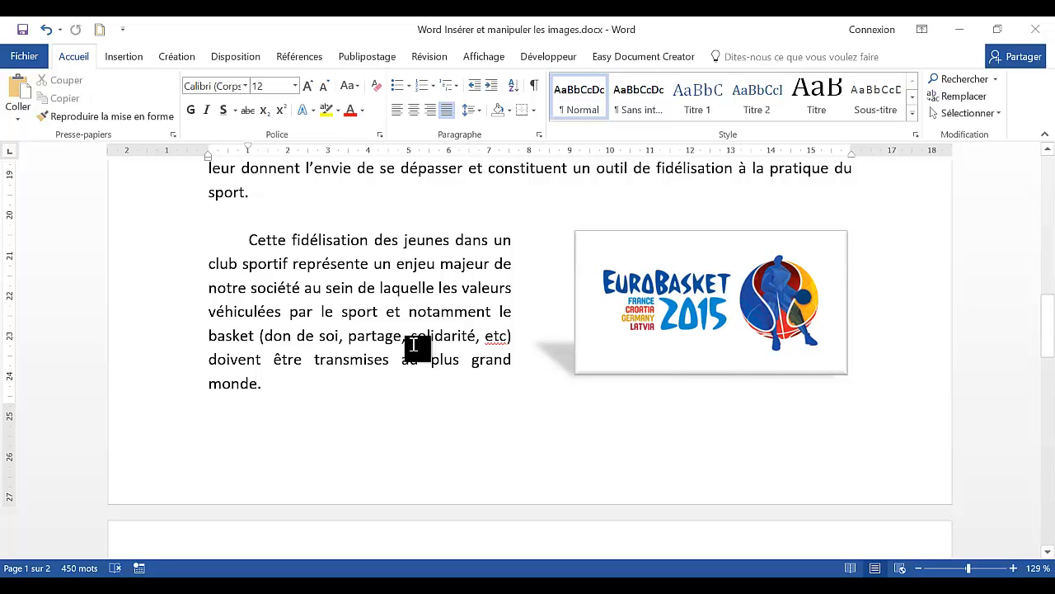
scroll(418, 347, up, 4)
scroll(394, 335, down, 2)
click(643, 394)
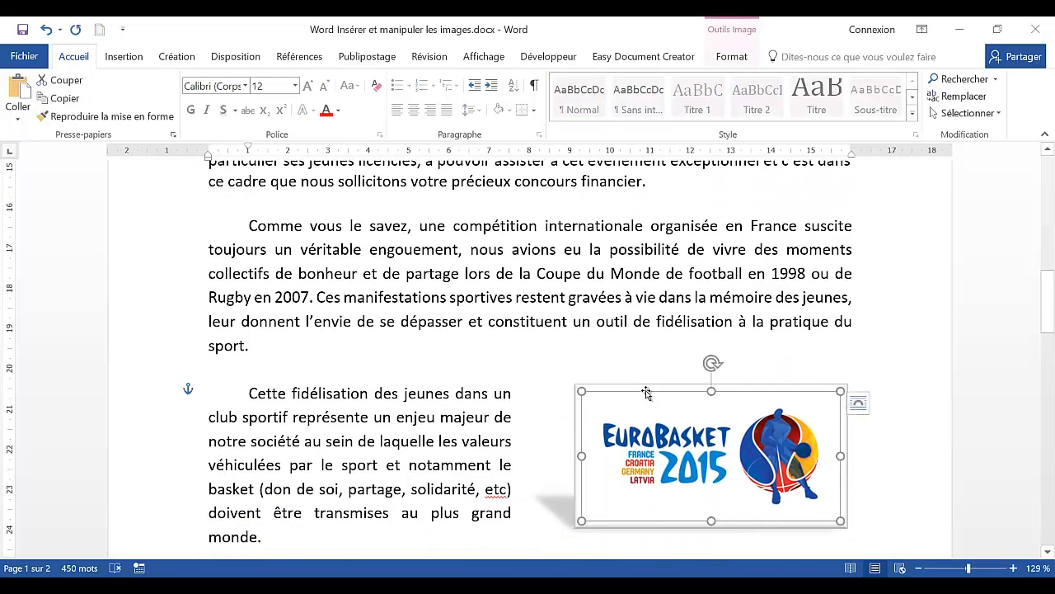
click(732, 57)
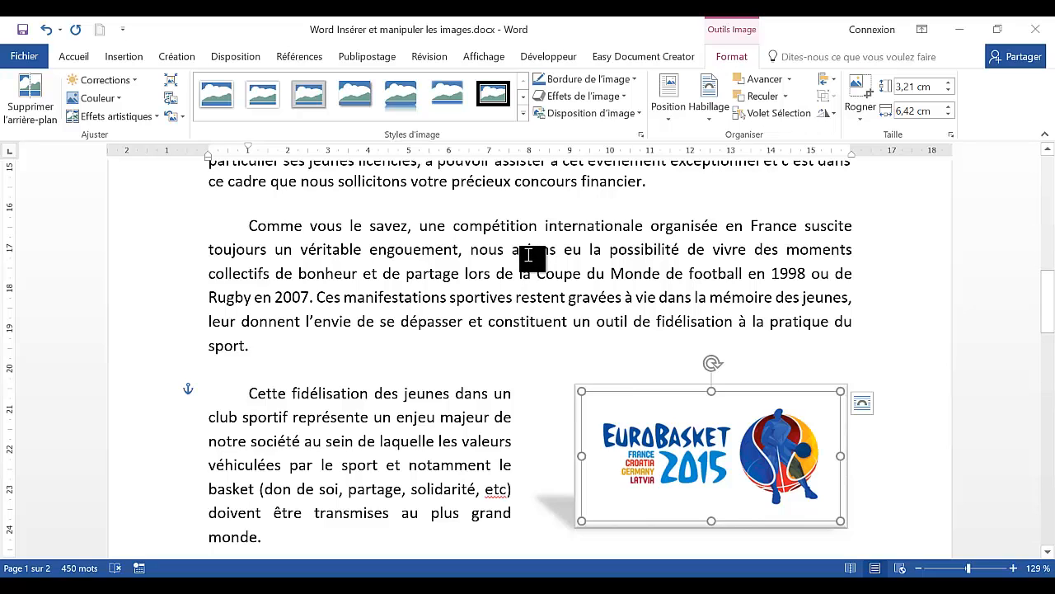
scroll(528, 255, down, 2)
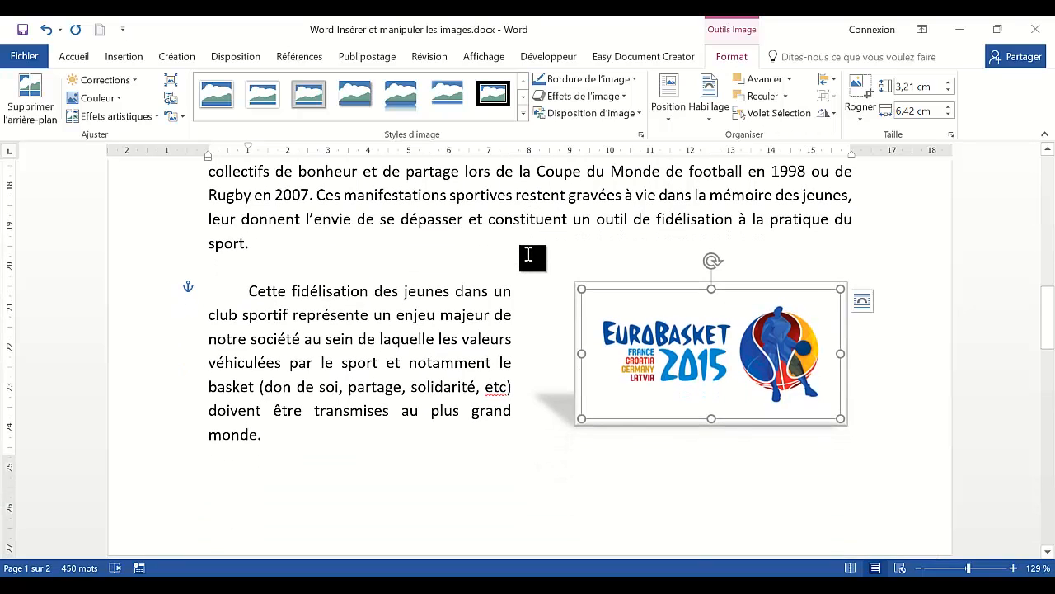